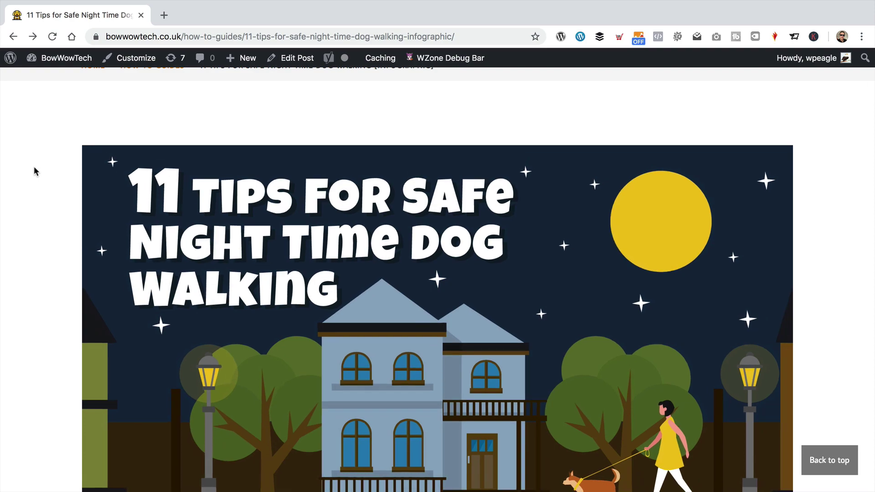
- Look through the 11 Tips for Safe Night Time Dog Walking infographic, down to its safety gear section
{"action": "scroll", "coordinate": [34, 167], "scroll_direction": "down", "scroll_amount": 3}
{"action": "scroll", "coordinate": [33, 167], "scroll_direction": "down", "scroll_amount": 10}
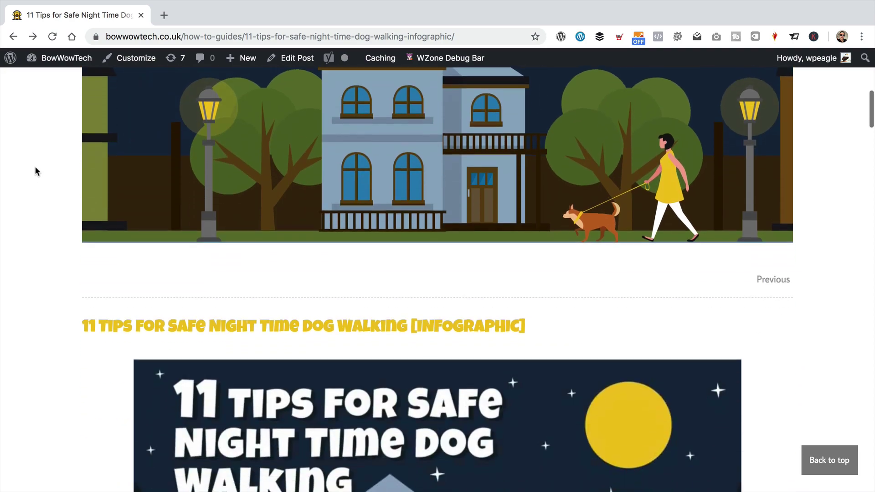
{"action": "scroll", "coordinate": [593, 209], "scroll_direction": "down", "scroll_amount": 5}
{"action": "scroll", "coordinate": [532, 348], "scroll_direction": "down", "scroll_amount": 12}
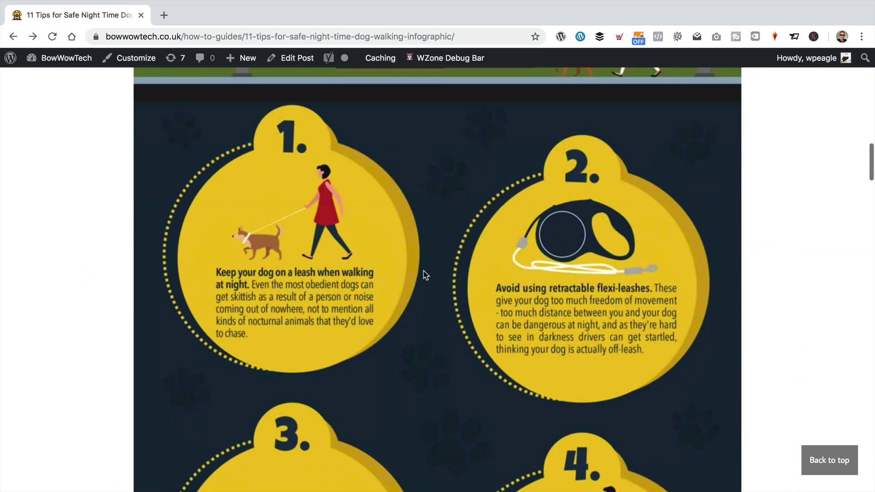
{"action": "scroll", "coordinate": [461, 177], "scroll_direction": "down", "scroll_amount": 6}
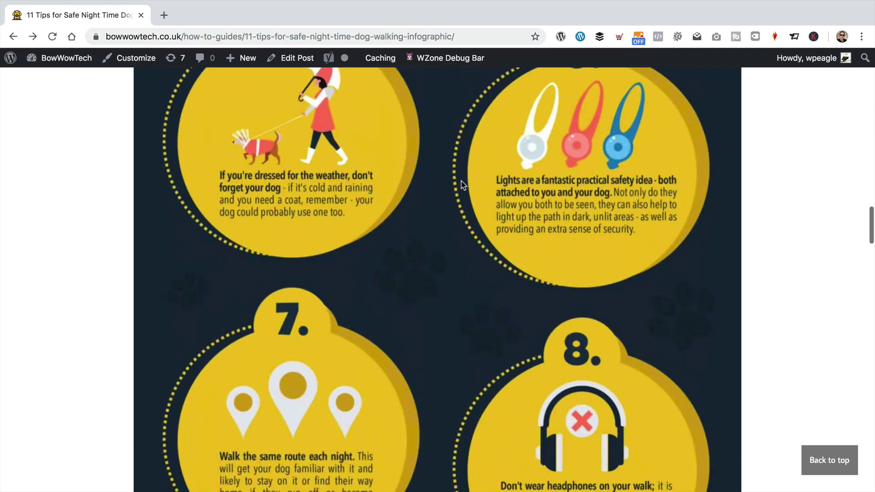
{"action": "scroll", "coordinate": [458, 189], "scroll_direction": "down", "scroll_amount": 10}
{"action": "scroll", "coordinate": [458, 194], "scroll_direction": "down", "scroll_amount": 6}
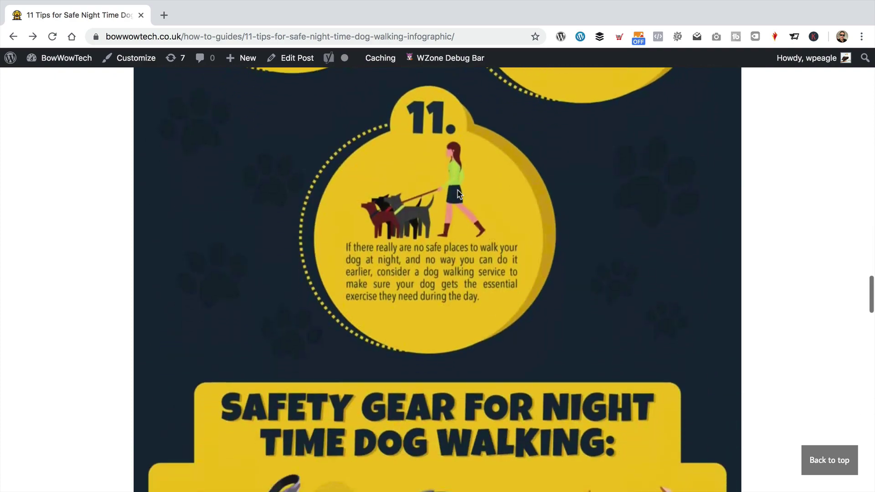
{"action": "scroll", "coordinate": [457, 190], "scroll_direction": "down", "scroll_amount": 6}
{"action": "scroll", "coordinate": [408, 246], "scroll_direction": "down", "scroll_amount": 4}
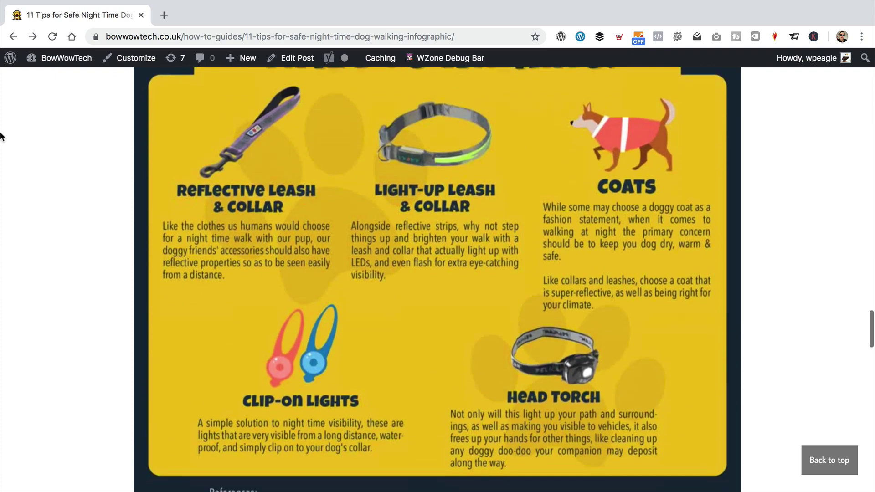
- Read the written tips below the infographic, then follow the "dog walking products" link and view its category page
{"action": "scroll", "coordinate": [556, 225], "scroll_direction": "down", "scroll_amount": 10}
{"action": "scroll", "coordinate": [502, 233], "scroll_direction": "down", "scroll_amount": 10}
{"action": "scroll", "coordinate": [291, 327], "scroll_direction": "down", "scroll_amount": 5}
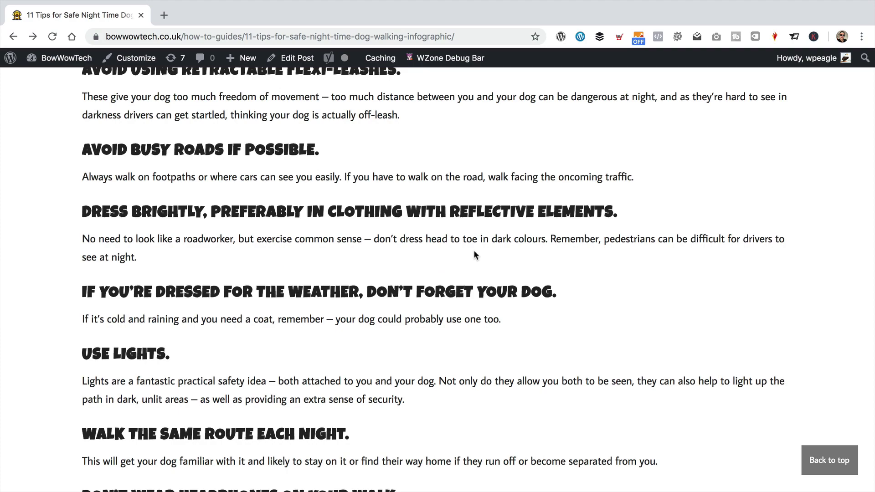
{"action": "scroll", "coordinate": [474, 251], "scroll_direction": "down", "scroll_amount": 9}
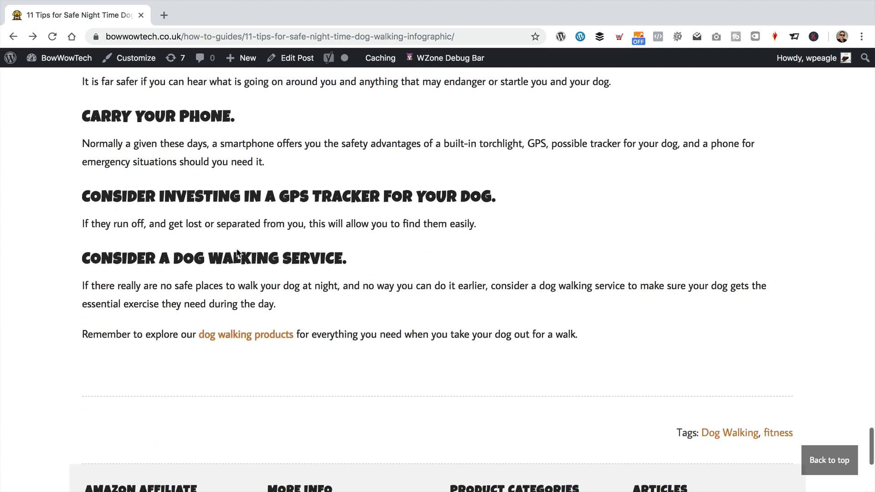
{"action": "scroll", "coordinate": [473, 282], "scroll_direction": "up", "scroll_amount": 2}
{"action": "scroll", "coordinate": [460, 283], "scroll_direction": "down", "scroll_amount": 3}
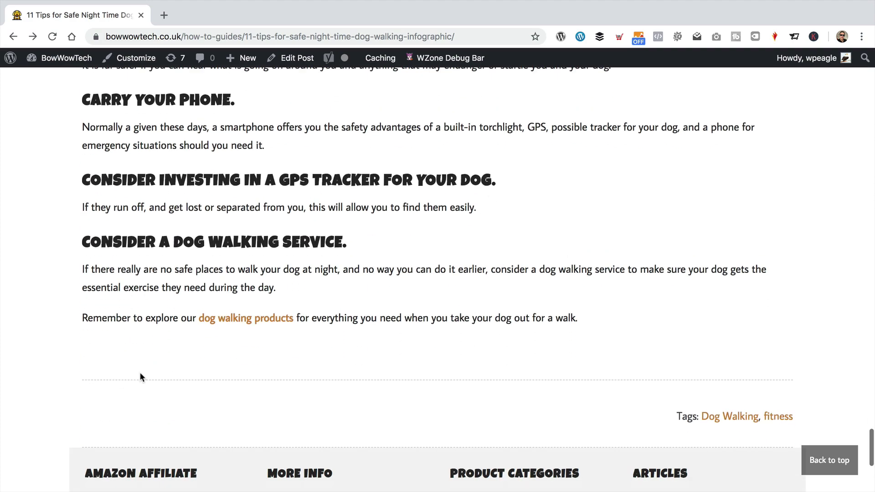
{"action": "left_click", "coordinate": [246, 306]}
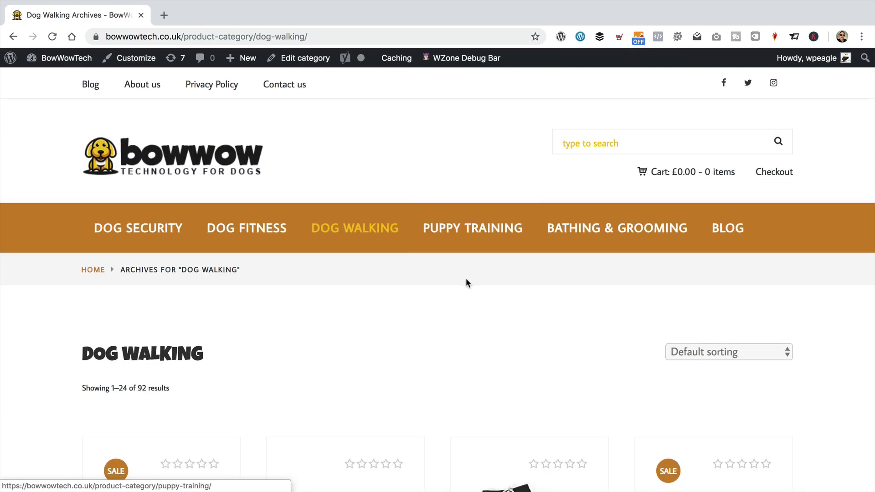
{"action": "scroll", "coordinate": [467, 283], "scroll_direction": "down", "scroll_amount": 5}
{"action": "scroll", "coordinate": [468, 283], "scroll_direction": "up", "scroll_amount": 5}
- Return to the night time dog walking article and review it from the infographic's opening section up to the page header
{"action": "left_click", "coordinate": [13, 36]}
{"action": "scroll", "coordinate": [558, 287], "scroll_direction": "up", "scroll_amount": 20}
{"action": "scroll", "coordinate": [511, 251], "scroll_direction": "up", "scroll_amount": 8}
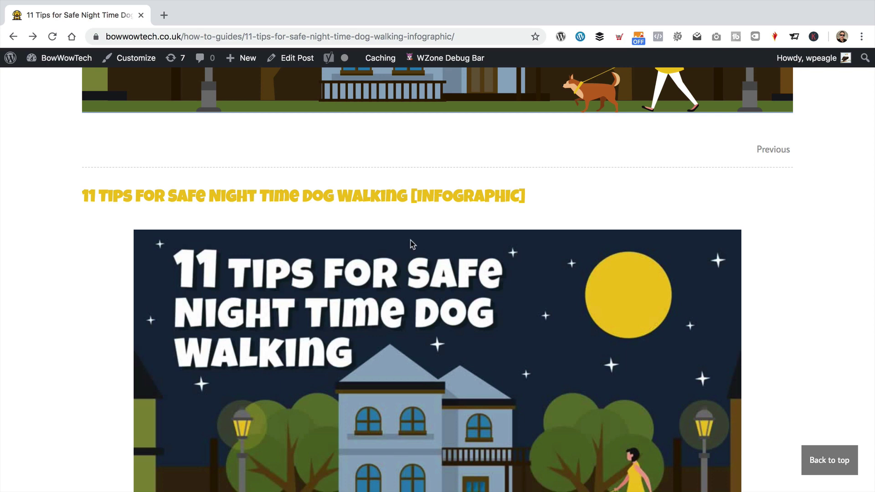
{"action": "scroll", "coordinate": [407, 250], "scroll_direction": "down", "scroll_amount": 3}
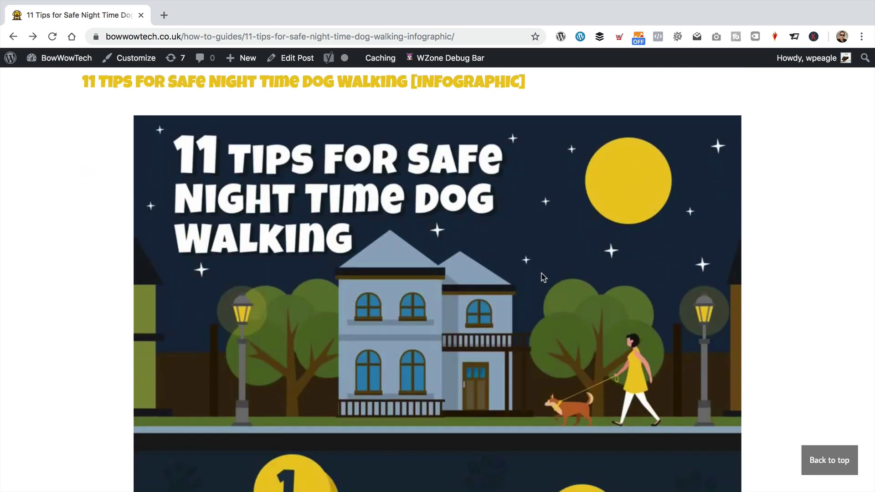
{"action": "scroll", "coordinate": [460, 220], "scroll_direction": "down", "scroll_amount": 3}
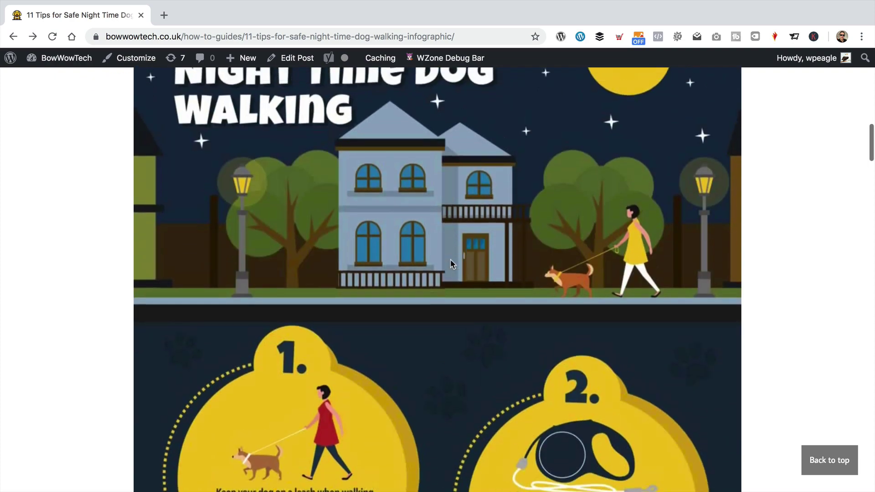
{"action": "scroll", "coordinate": [455, 246], "scroll_direction": "up", "scroll_amount": 10}
{"action": "scroll", "coordinate": [452, 258], "scroll_direction": "up", "scroll_amount": 7}
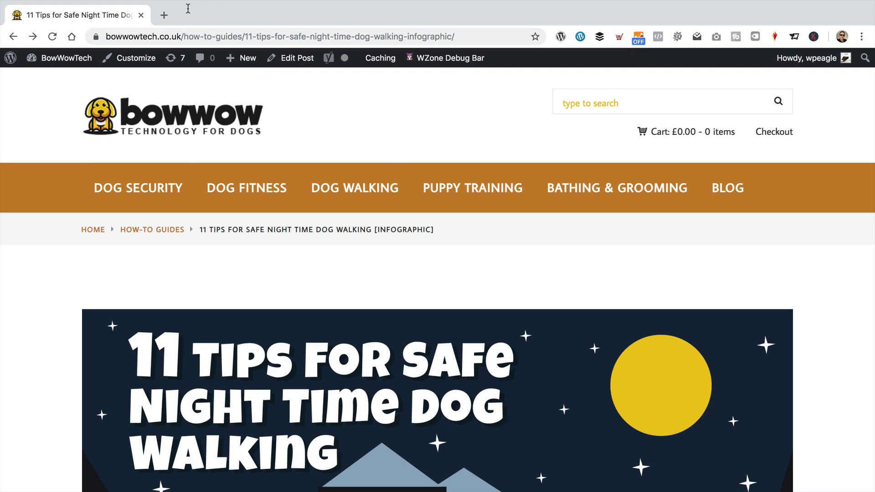
- Find Quora through a Google search in a new tab, open the site and close the Google results tab
{"action": "left_click", "coordinate": [164, 15]}
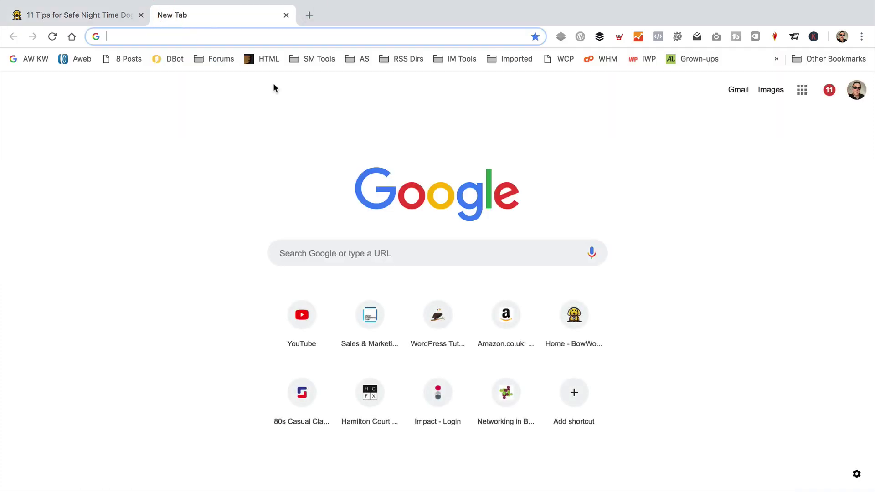
{"action": "type", "text": "quoar"}
{"action": "key", "text": "Return"}
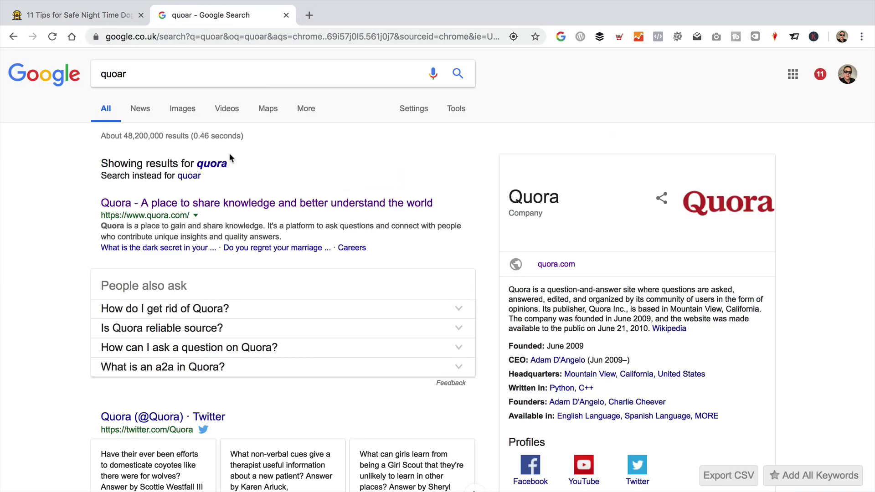
{"action": "left_click", "coordinate": [225, 202]}
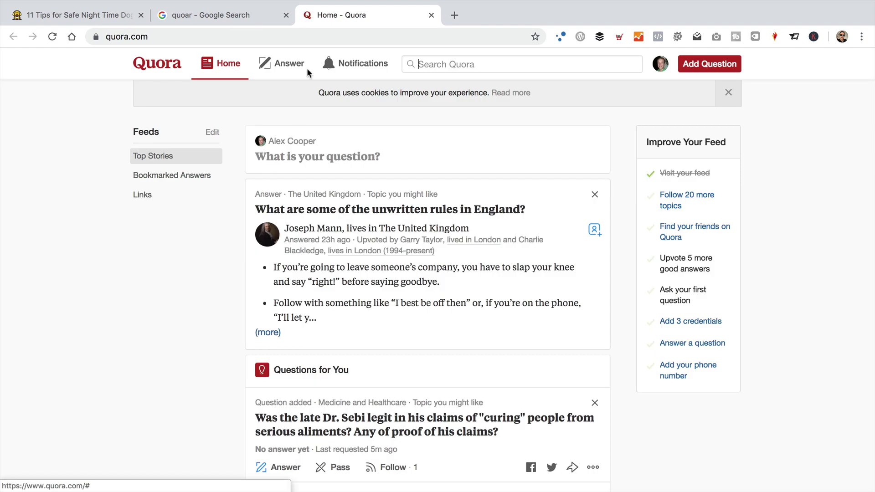
{"action": "left_click", "coordinate": [286, 15]}
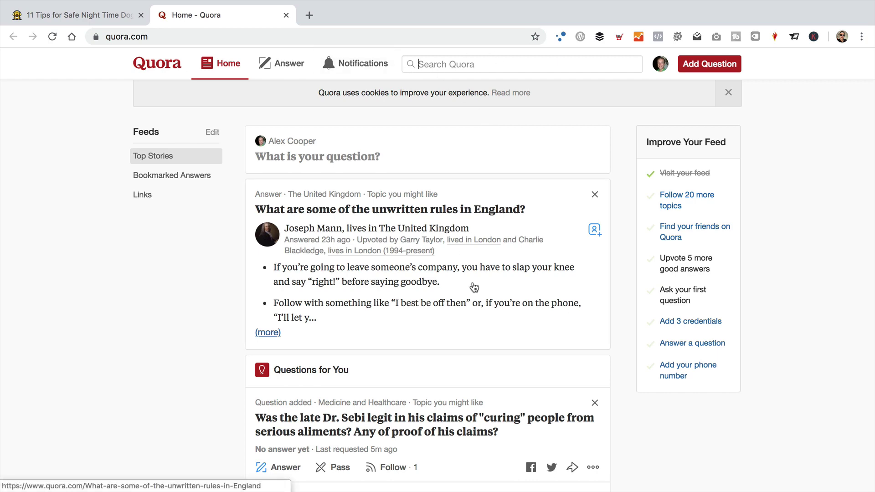
- Search Quora for "dog walking at night" and look through the listed questions for ones related to the article
{"action": "type", "text": "dog walking at night"}
{"action": "key", "text": "Return"}
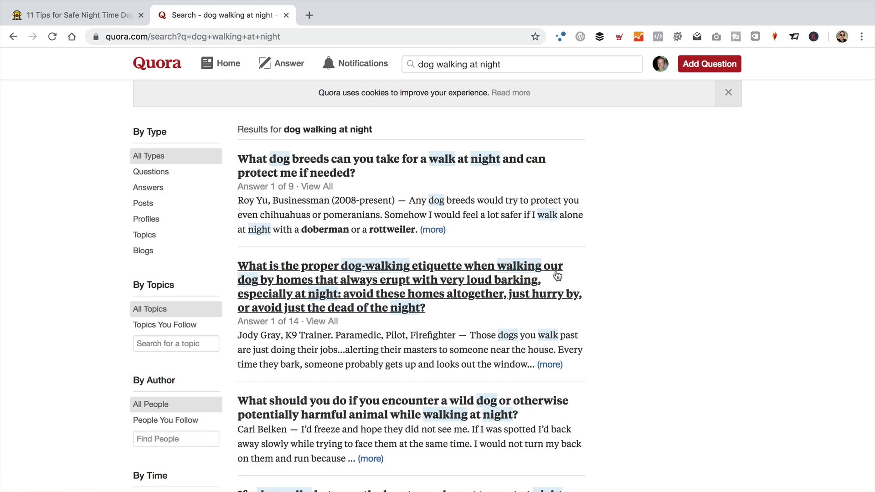
{"action": "scroll", "coordinate": [558, 277], "scroll_direction": "down", "scroll_amount": 3}
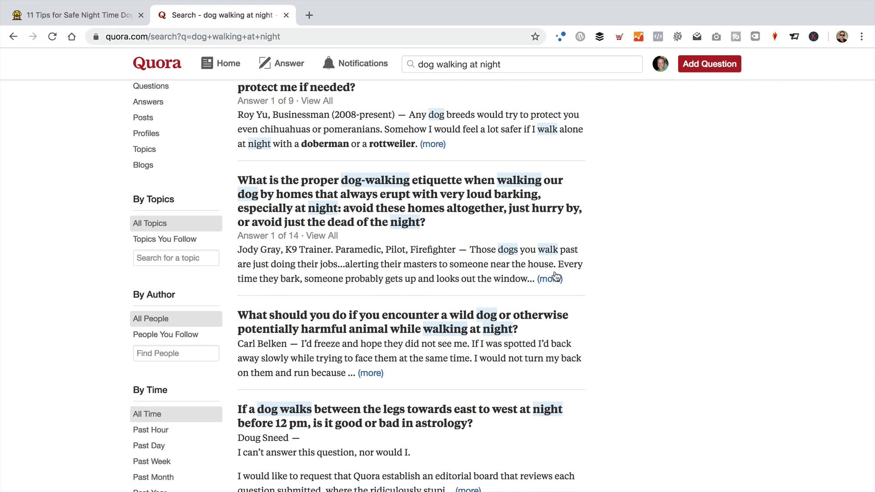
{"action": "scroll", "coordinate": [556, 276], "scroll_direction": "up", "scroll_amount": 2}
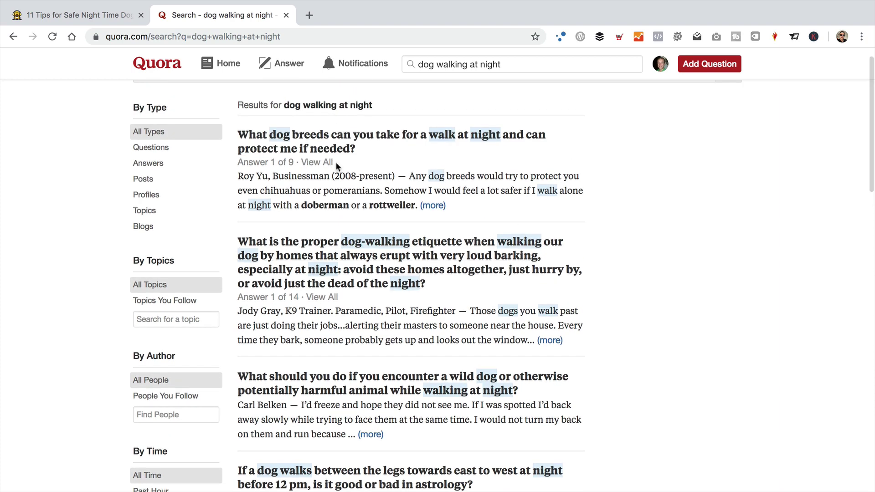
{"action": "scroll", "coordinate": [378, 165], "scroll_direction": "down", "scroll_amount": 2}
{"action": "scroll", "coordinate": [463, 215], "scroll_direction": "down", "scroll_amount": 1}
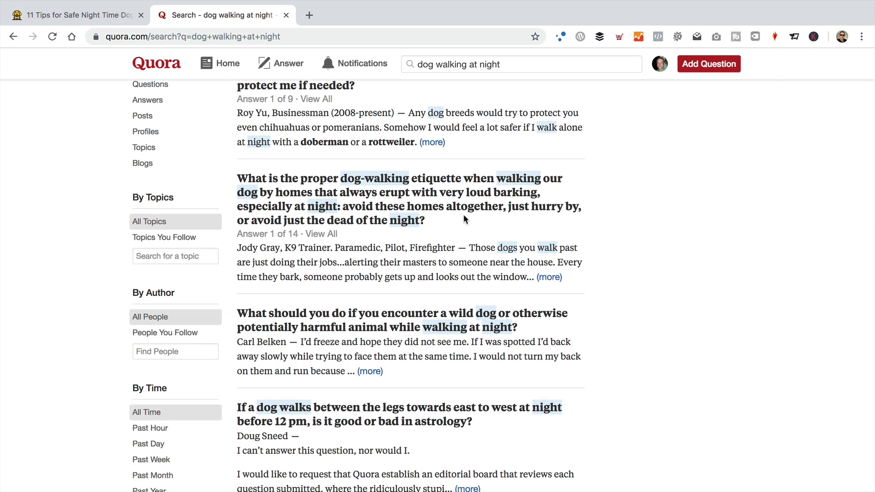
{"action": "scroll", "coordinate": [465, 220], "scroll_direction": "down", "scroll_amount": 3}
{"action": "scroll", "coordinate": [464, 219], "scroll_direction": "down", "scroll_amount": 2}
{"action": "scroll", "coordinate": [504, 255], "scroll_direction": "down", "scroll_amount": 4}
{"action": "scroll", "coordinate": [507, 258], "scroll_direction": "down", "scroll_amount": 5}
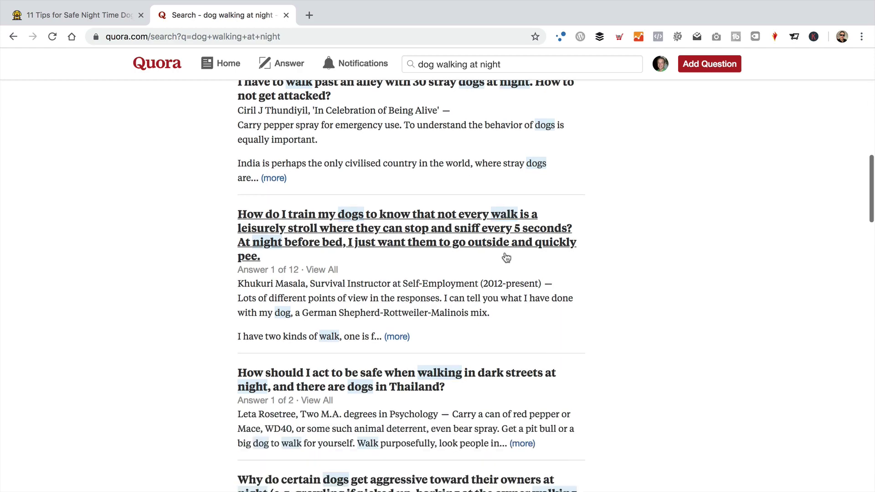
{"action": "scroll", "coordinate": [499, 255], "scroll_direction": "down", "scroll_amount": 2}
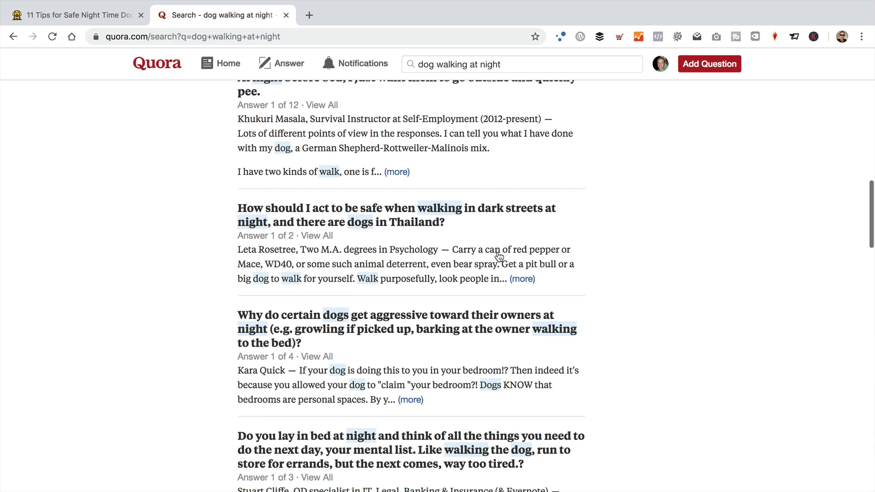
- Replace the Quora search with "safe dog walk night" and run it
{"action": "scroll", "coordinate": [505, 205], "scroll_direction": "up", "scroll_amount": 10}
{"action": "left_click", "coordinate": [527, 64]}
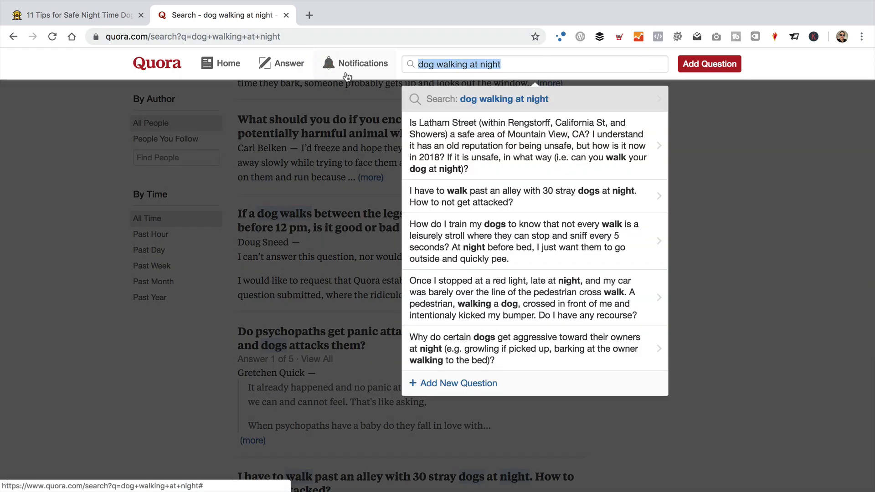
{"action": "type", "text": "safe "}
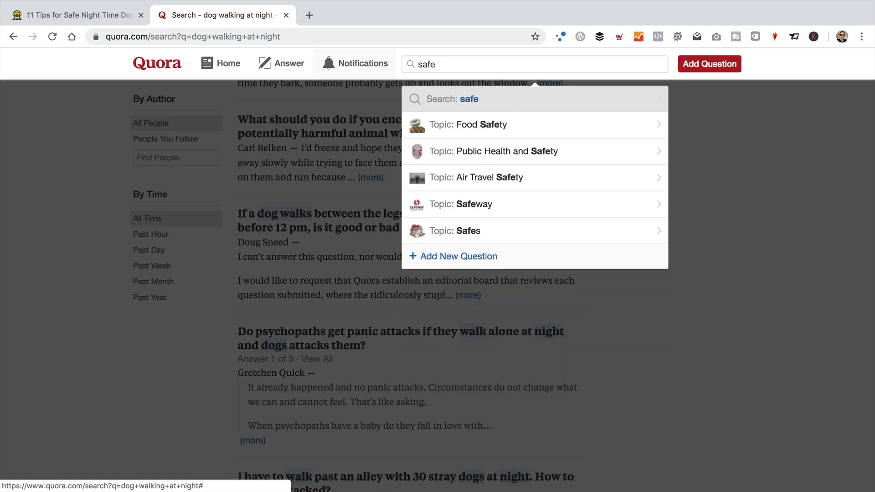
{"action": "type", "text": "dog walk night"}
{"action": "key", "text": "Return"}
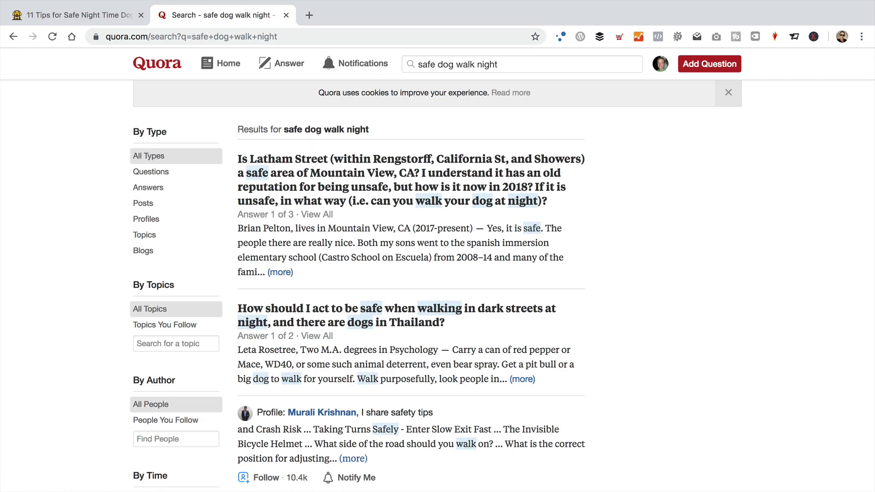
- Examine the results for "safe dog walk night" for questions about walking a dog safely at night
{"action": "scroll", "coordinate": [383, 182], "scroll_direction": "down", "scroll_amount": 5}
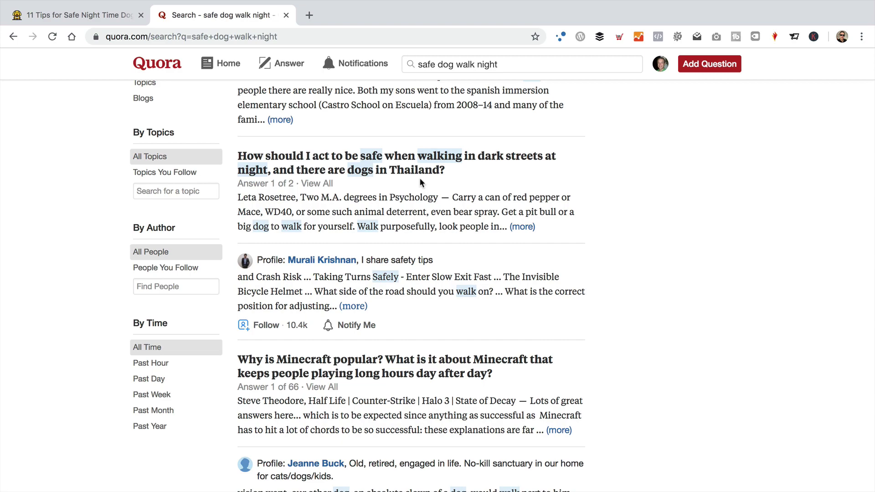
{"action": "scroll", "coordinate": [420, 182], "scroll_direction": "down", "scroll_amount": 4}
{"action": "scroll", "coordinate": [444, 172], "scroll_direction": "down", "scroll_amount": 3}
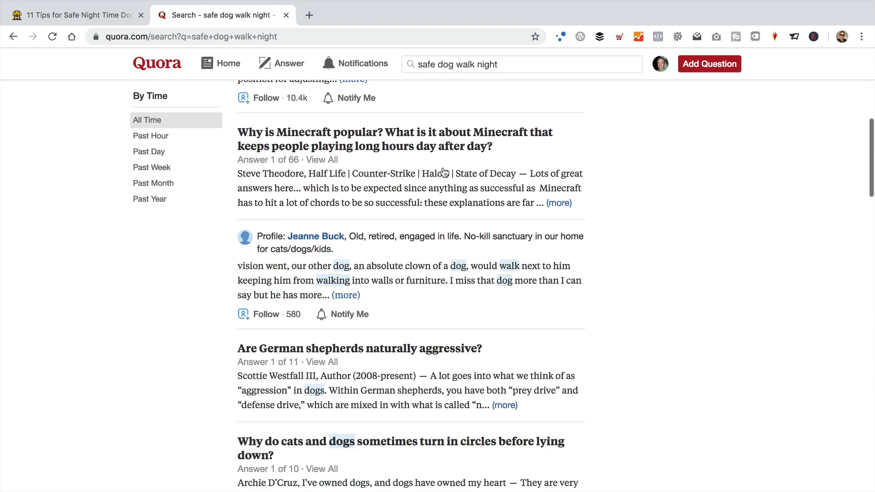
{"action": "scroll", "coordinate": [318, 152], "scroll_direction": "up", "scroll_amount": 4}
{"action": "scroll", "coordinate": [318, 152], "scroll_direction": "down", "scroll_amount": 10}
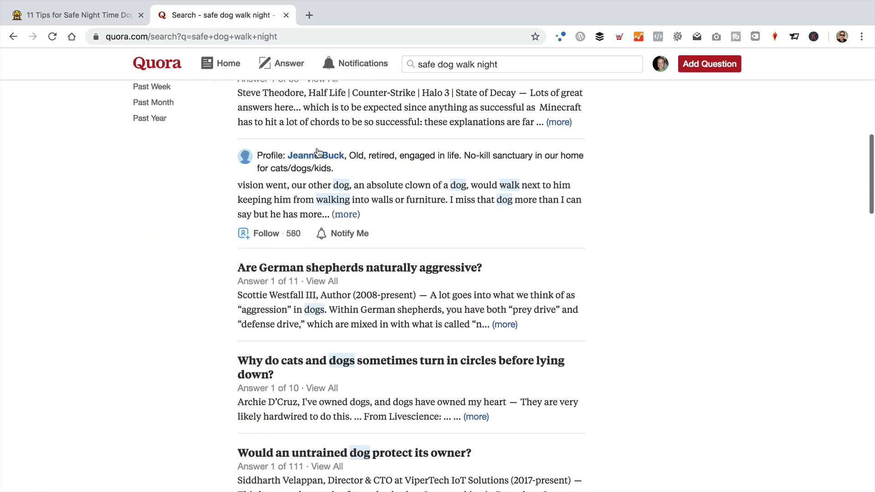
{"action": "scroll", "coordinate": [317, 149], "scroll_direction": "down", "scroll_amount": 3}
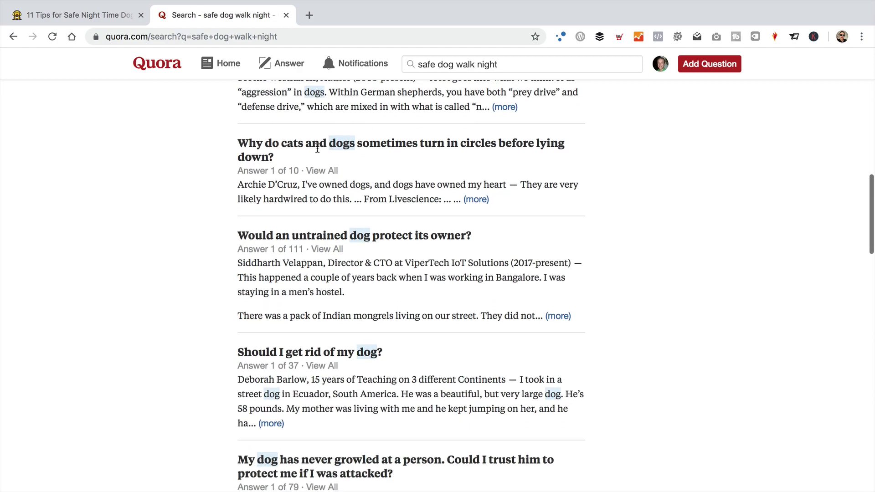
{"action": "scroll", "coordinate": [322, 154], "scroll_direction": "down", "scroll_amount": 10}
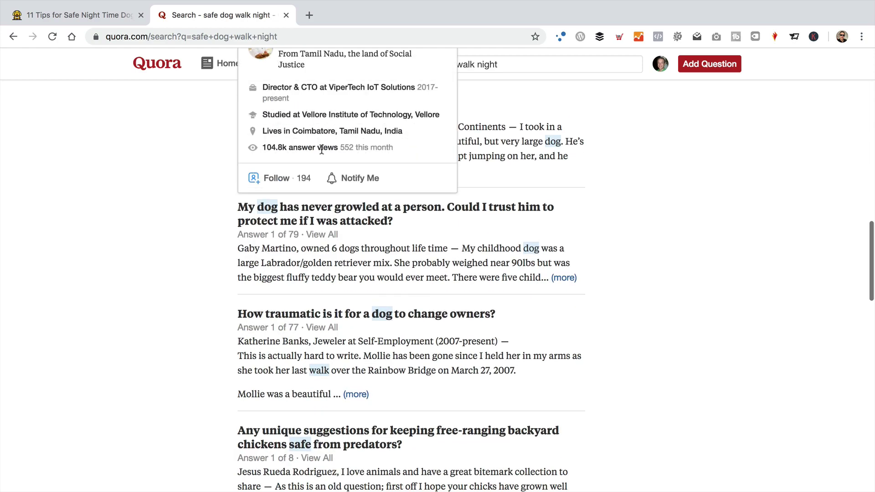
{"action": "scroll", "coordinate": [323, 153], "scroll_direction": "down", "scroll_amount": 5}
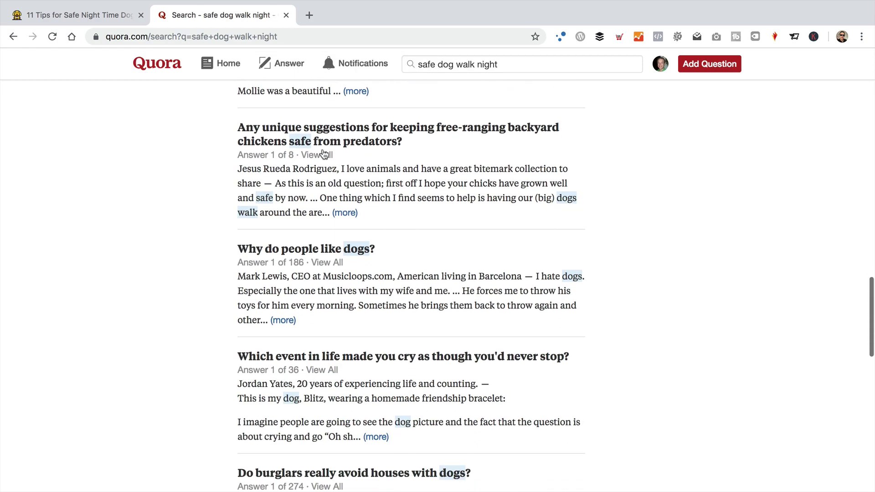
{"action": "scroll", "coordinate": [324, 153], "scroll_direction": "down", "scroll_amount": 8}
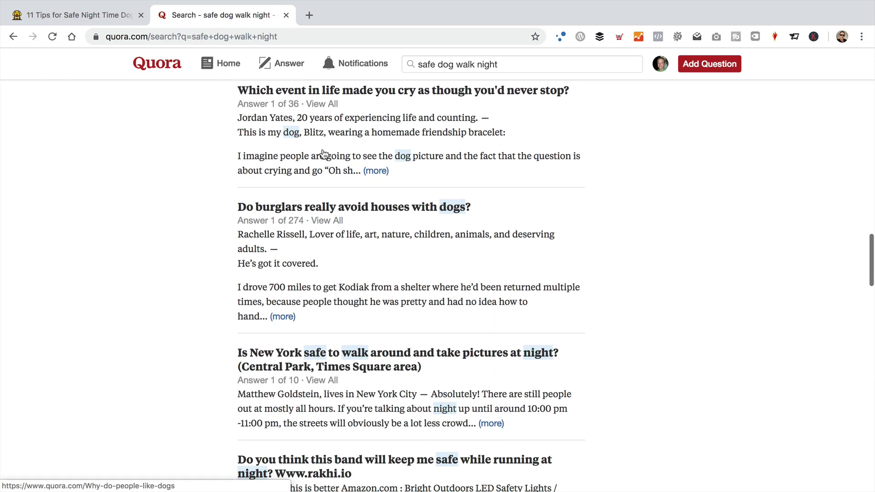
{"action": "scroll", "coordinate": [324, 154], "scroll_direction": "down", "scroll_amount": 4}
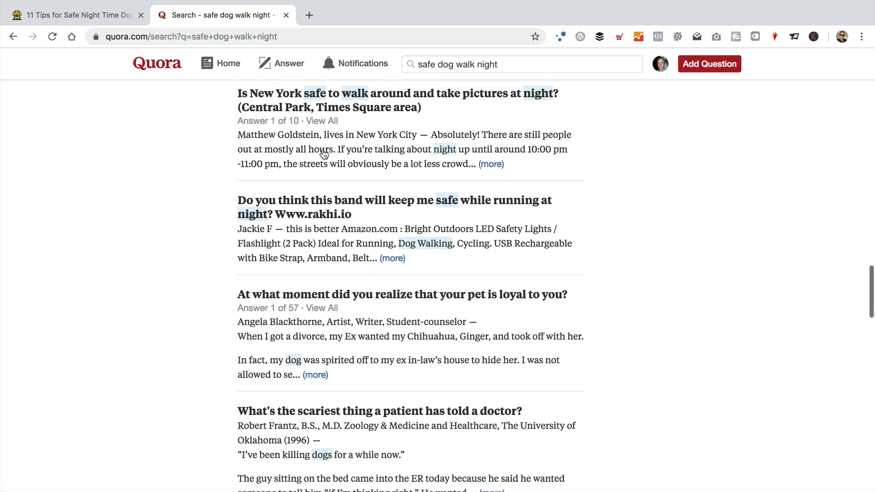
{"action": "scroll", "coordinate": [324, 153], "scroll_direction": "down", "scroll_amount": 5}
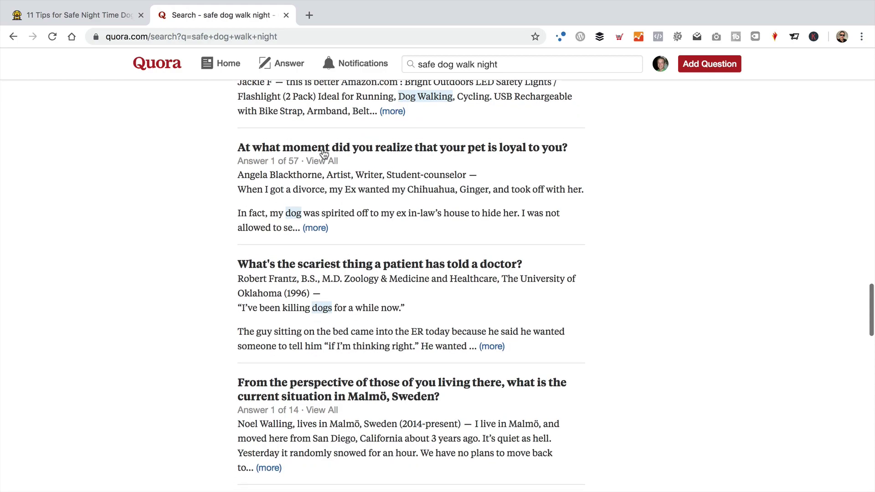
- Replace the Quora search with "dog walking lights" and run it
{"action": "scroll", "coordinate": [401, 282], "scroll_direction": "up", "scroll_amount": 20}
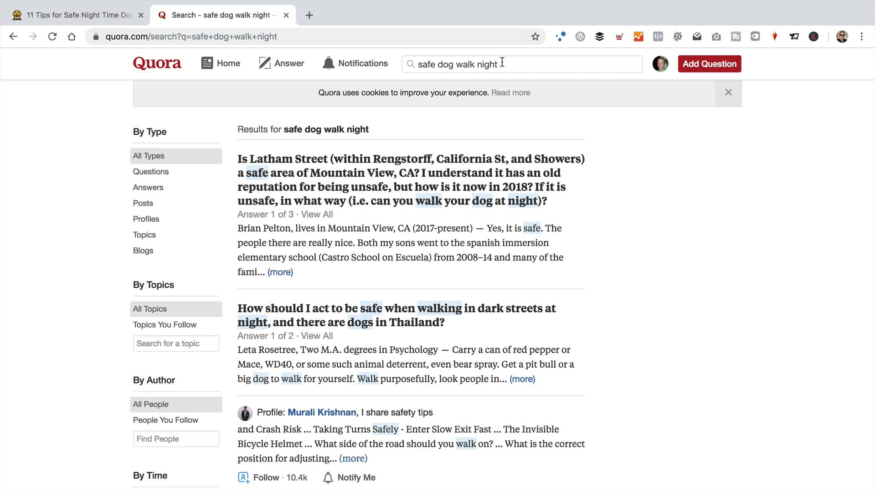
{"action": "left_click", "coordinate": [521, 67]}
{"action": "key", "text": "super+a"}
{"action": "type", "text": "dohg"}
{"action": "key", "text": "BackSpace"}
{"action": "key", "text": "BackSpace"}
{"action": "type", "text": "g wall"}
{"action": "key", "text": "BackSpace"}
{"action": "type", "text": "king lights"}
{"action": "key", "text": "Return"}
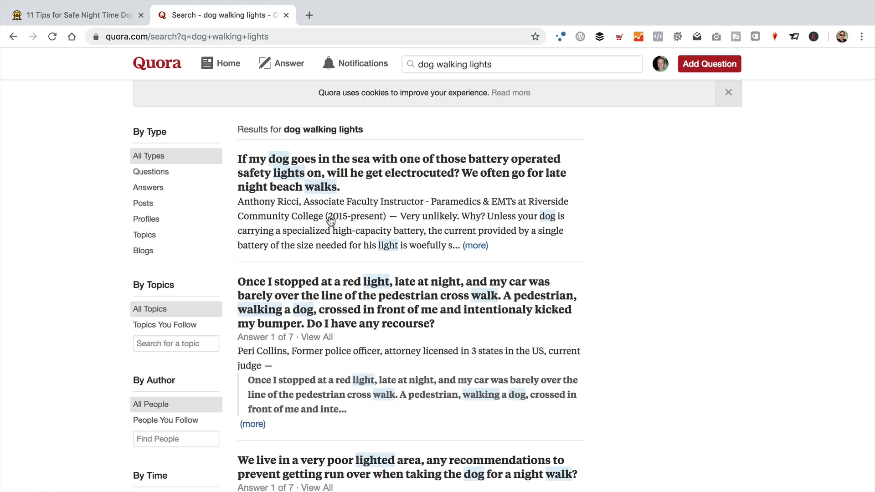
- Find the question about a poorly lighted area and avoiding being run over on night dog walks, and open it
{"action": "scroll", "coordinate": [454, 188], "scroll_direction": "down", "scroll_amount": 1}
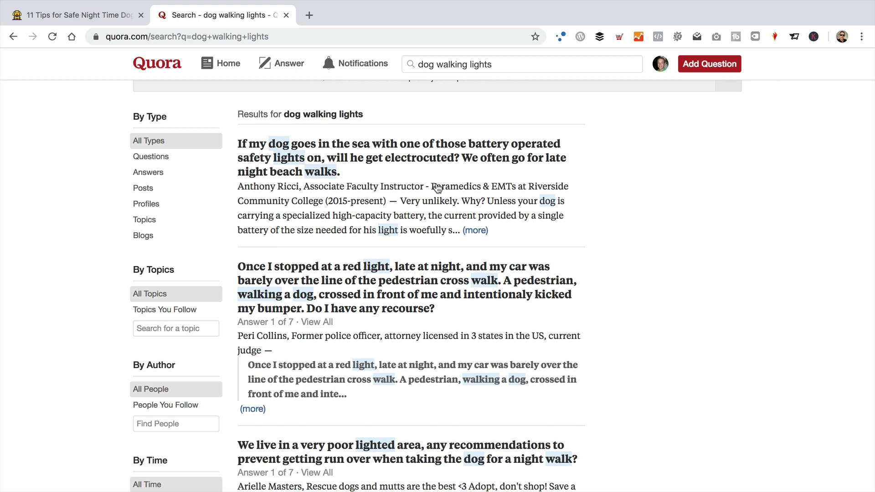
{"action": "scroll", "coordinate": [438, 188], "scroll_direction": "down", "scroll_amount": 4}
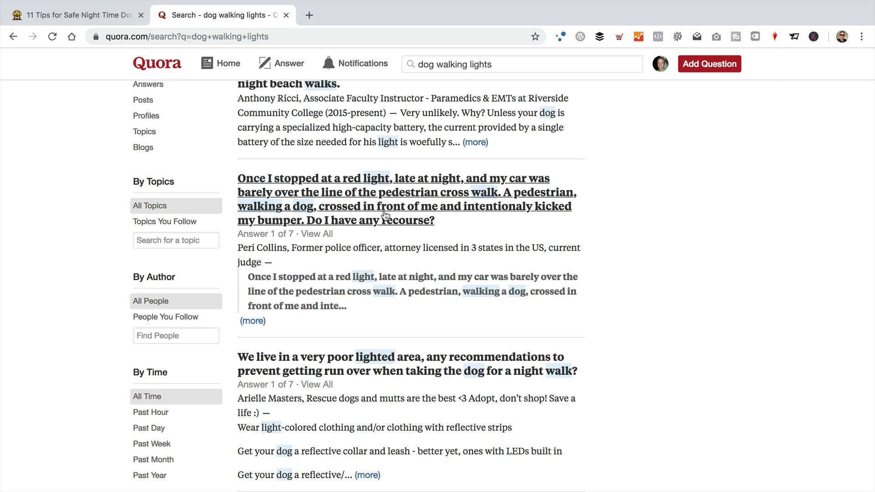
{"action": "scroll", "coordinate": [364, 216], "scroll_direction": "down", "scroll_amount": 8}
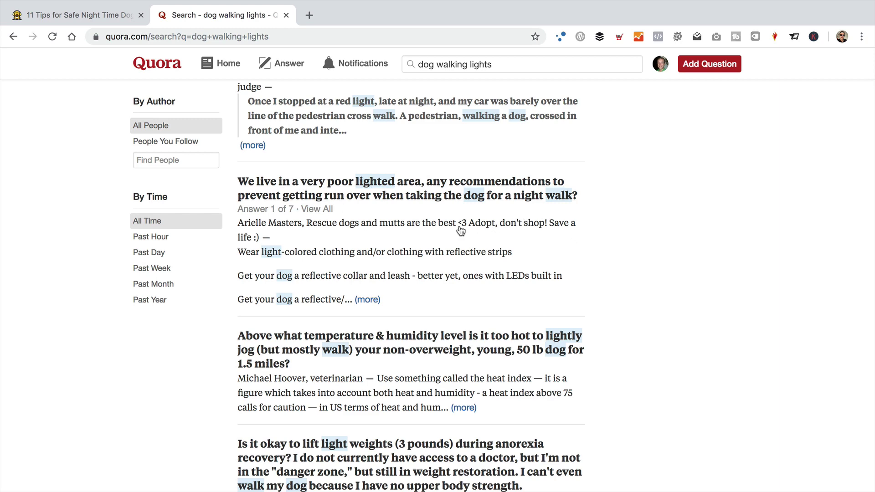
{"action": "left_click", "coordinate": [449, 195]}
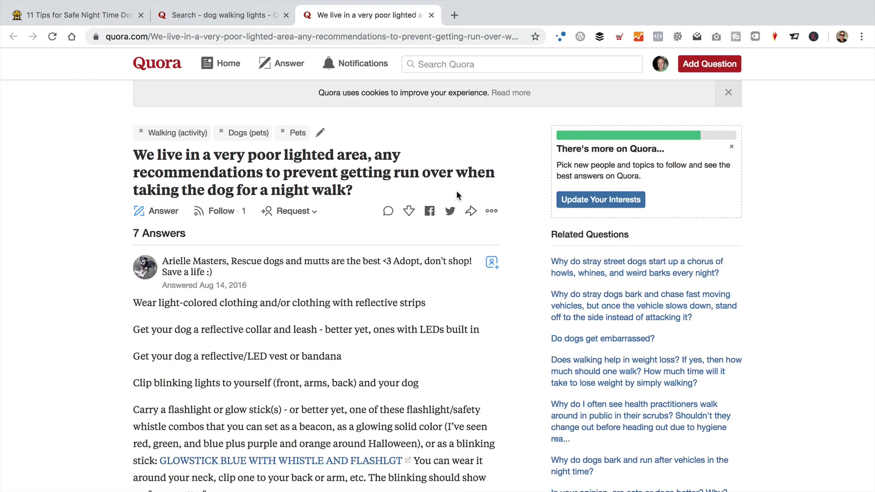
- Read through the existing answers to the question to see what advice, products and images they contain
{"action": "scroll", "coordinate": [455, 195], "scroll_direction": "down", "scroll_amount": 4}
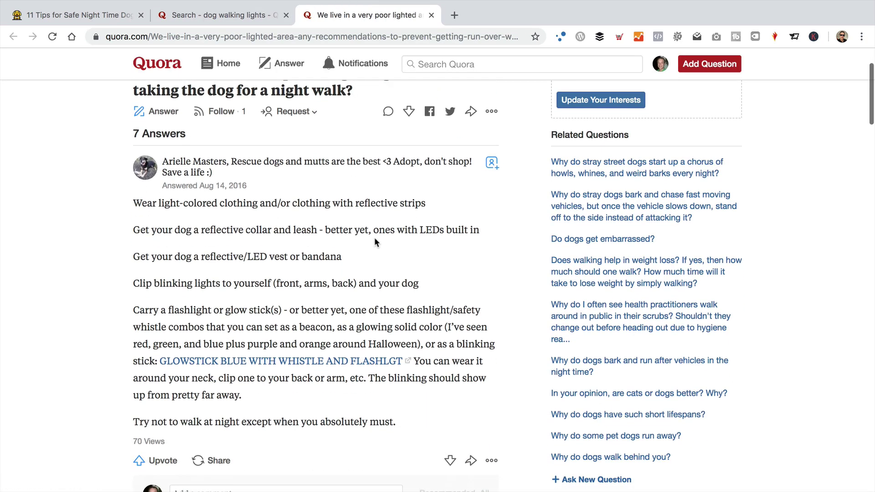
{"action": "scroll", "coordinate": [404, 244], "scroll_direction": "down", "scroll_amount": 5}
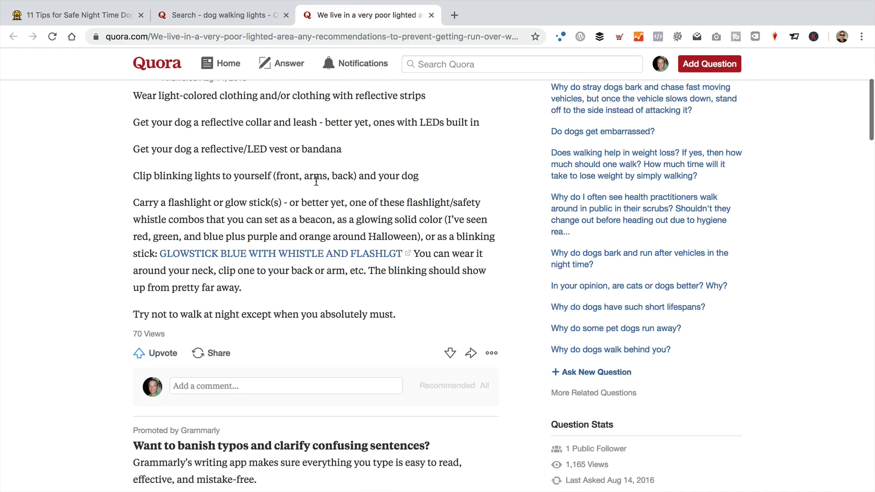
{"action": "scroll", "coordinate": [318, 186], "scroll_direction": "up", "scroll_amount": 2}
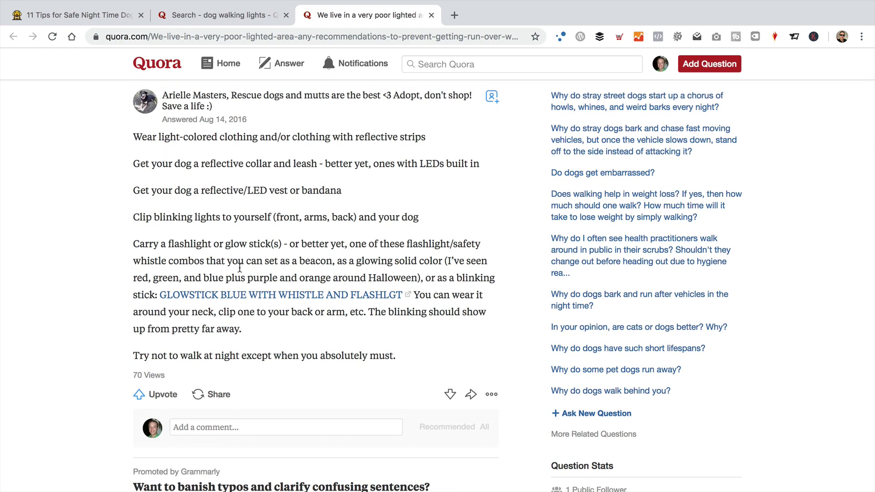
{"action": "scroll", "coordinate": [210, 171], "scroll_direction": "down", "scroll_amount": 20}
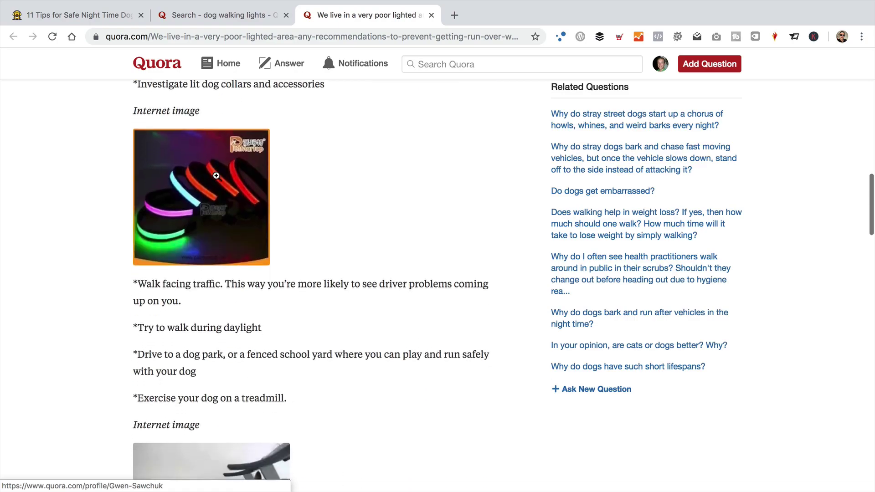
{"action": "scroll", "coordinate": [215, 175], "scroll_direction": "down", "scroll_amount": 20}
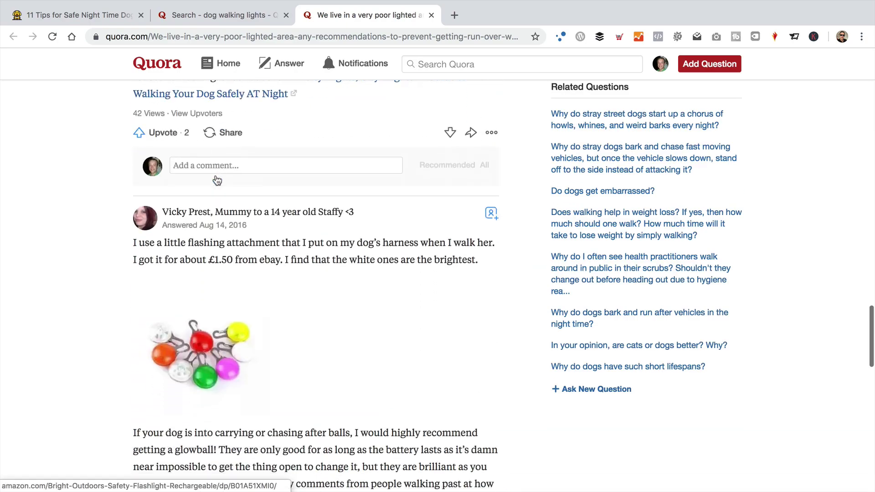
{"action": "scroll", "coordinate": [217, 179], "scroll_direction": "down", "scroll_amount": 20}
{"action": "scroll", "coordinate": [307, 246], "scroll_direction": "up", "scroll_amount": 14}
{"action": "scroll", "coordinate": [305, 242], "scroll_direction": "up", "scroll_amount": 20}
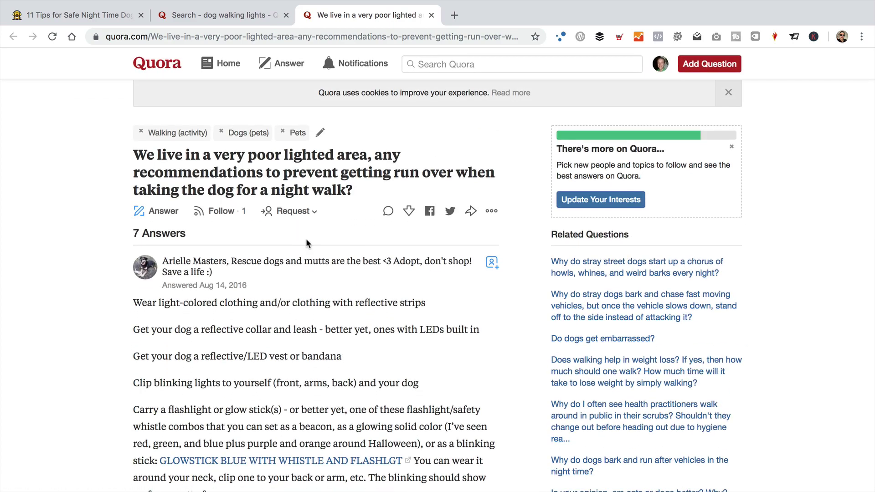
{"action": "scroll", "coordinate": [306, 221], "scroll_direction": "down", "scroll_amount": 9}
{"action": "scroll", "coordinate": [307, 221], "scroll_direction": "up", "scroll_amount": 9}
- Go back to the BowWowTech infographic article and review its night time dog walking tips
{"action": "left_click", "coordinate": [93, 10]}
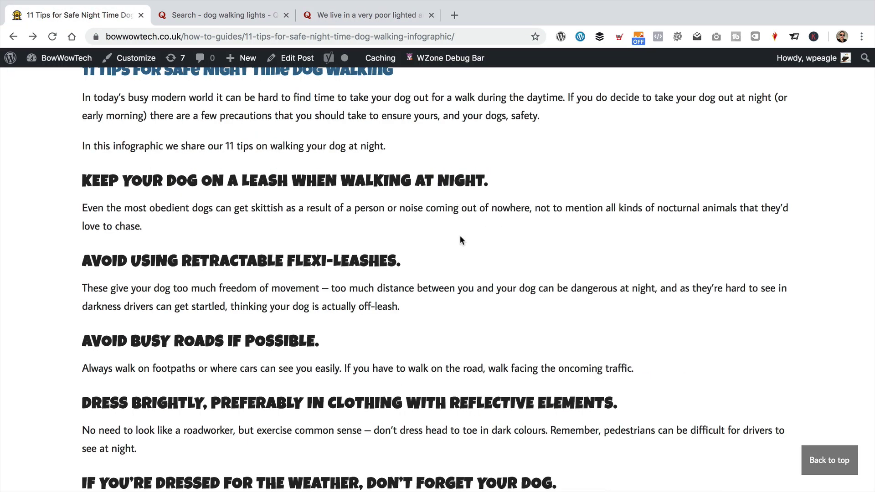
{"action": "scroll", "coordinate": [418, 252], "scroll_direction": "up", "scroll_amount": 5}
{"action": "scroll", "coordinate": [418, 214], "scroll_direction": "down", "scroll_amount": 7}
{"action": "scroll", "coordinate": [387, 191], "scroll_direction": "up", "scroll_amount": 1}
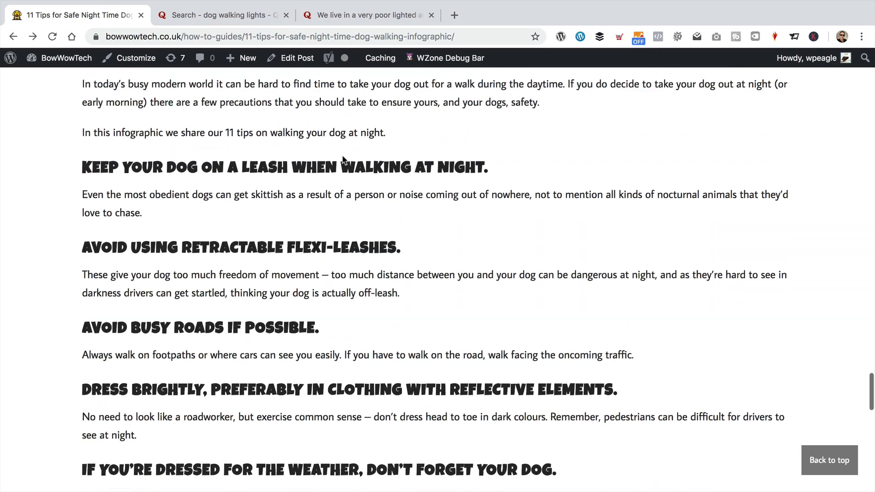
{"action": "scroll", "coordinate": [341, 159], "scroll_direction": "up", "scroll_amount": 4}
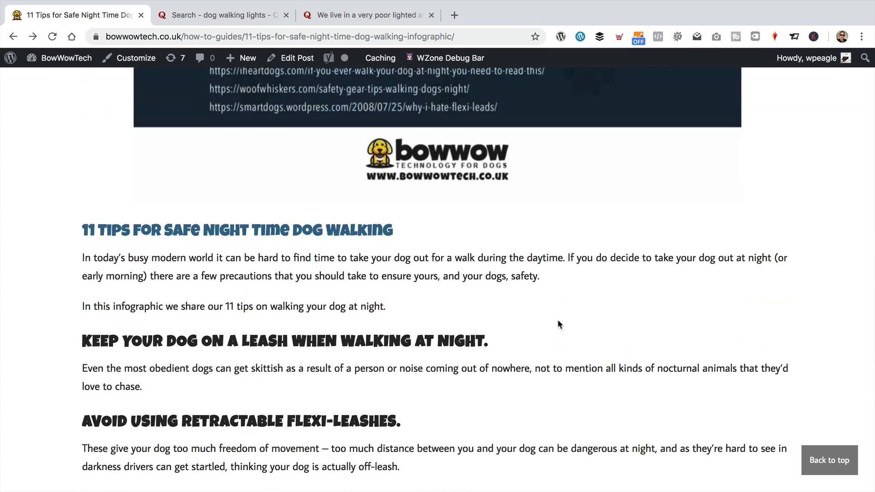
{"action": "scroll", "coordinate": [557, 342], "scroll_direction": "down", "scroll_amount": 2}
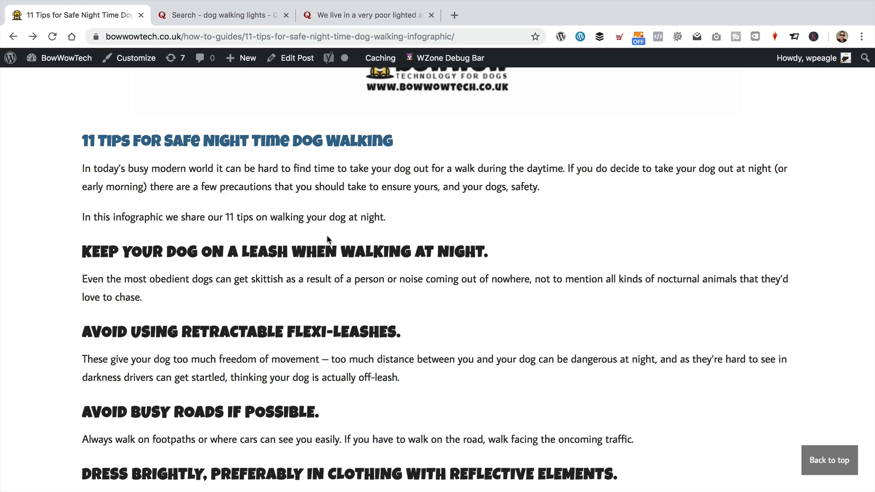
{"action": "scroll", "coordinate": [441, 171], "scroll_direction": "down", "scroll_amount": 2}
{"action": "scroll", "coordinate": [441, 171], "scroll_direction": "up", "scroll_amount": 3}
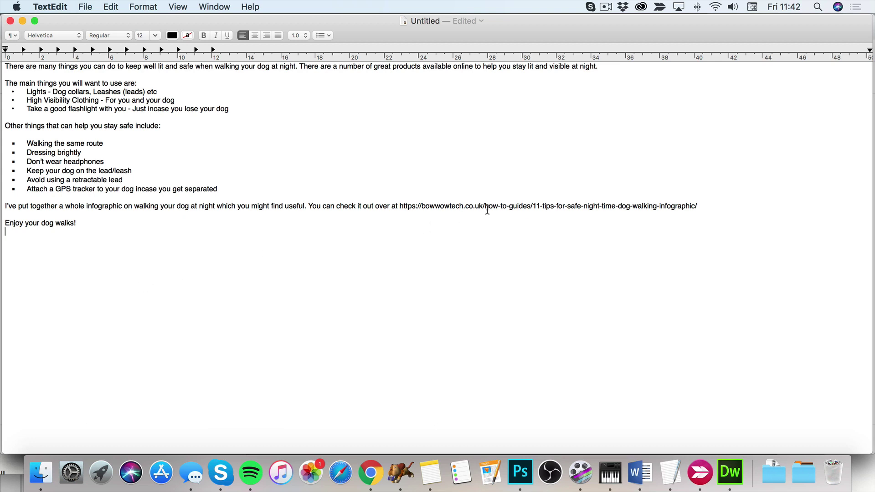
- Copy the entire drafted answer in TextEdit, from the opening paragraph to "Enjoy your dog walks!"
{"action": "left_click_drag", "start_coordinate": [399, 205], "coordinate": [697, 206]}
{"action": "left_click", "coordinate": [684, 235]}
{"action": "left_click_drag", "start_coordinate": [100, 224], "coordinate": [4, 64]}
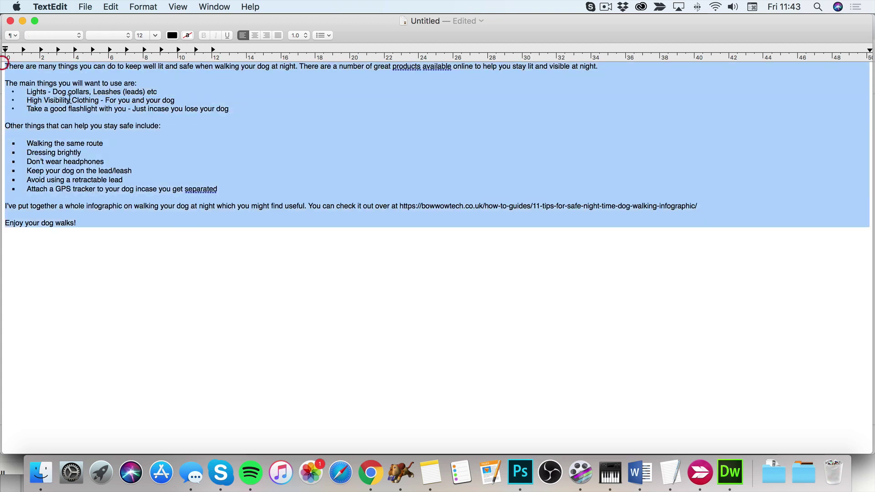
{"action": "right_click", "coordinate": [70, 95]}
{"action": "left_click", "coordinate": [120, 163]}
- Switch back to Chrome, start an answer to the poorly lighted area question and paste the copied draft into it
{"action": "left_click", "coordinate": [356, 469]}
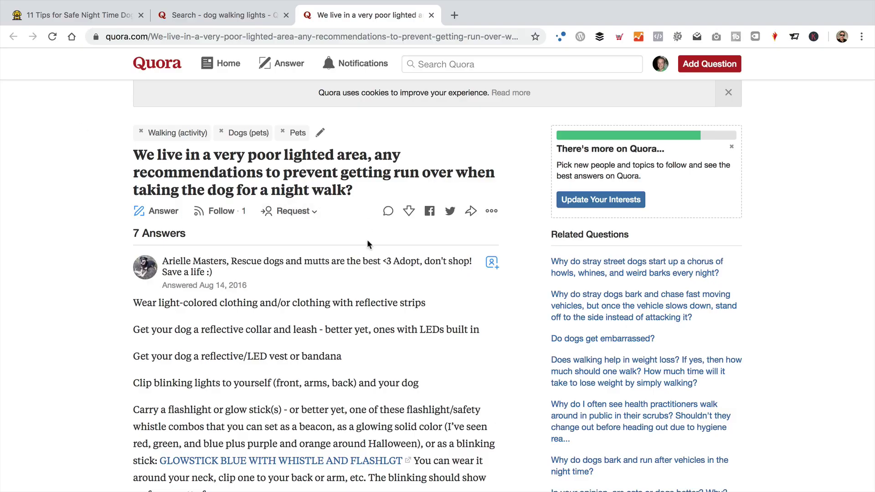
{"action": "left_click", "coordinate": [163, 211]}
{"action": "scroll", "coordinate": [392, 250], "scroll_direction": "down", "scroll_amount": 2}
{"action": "left_click", "coordinate": [272, 242]}
{"action": "right_click", "coordinate": [272, 241]}
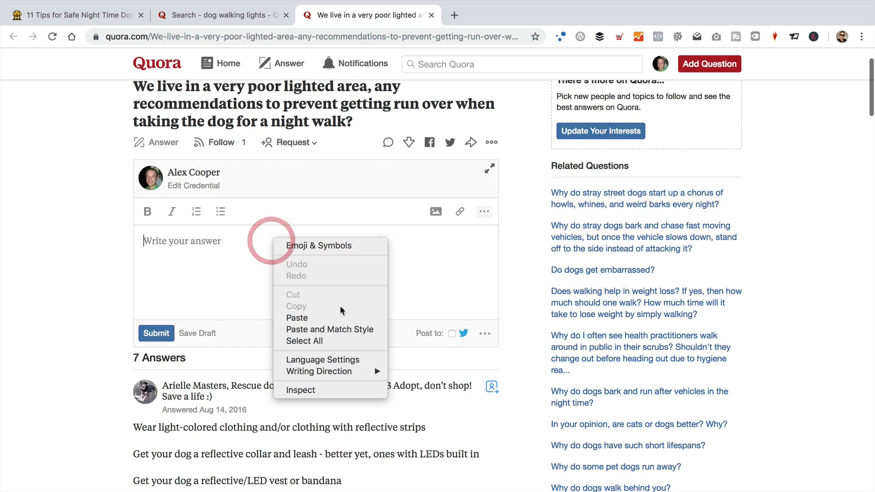
{"action": "left_click", "coordinate": [339, 315]}
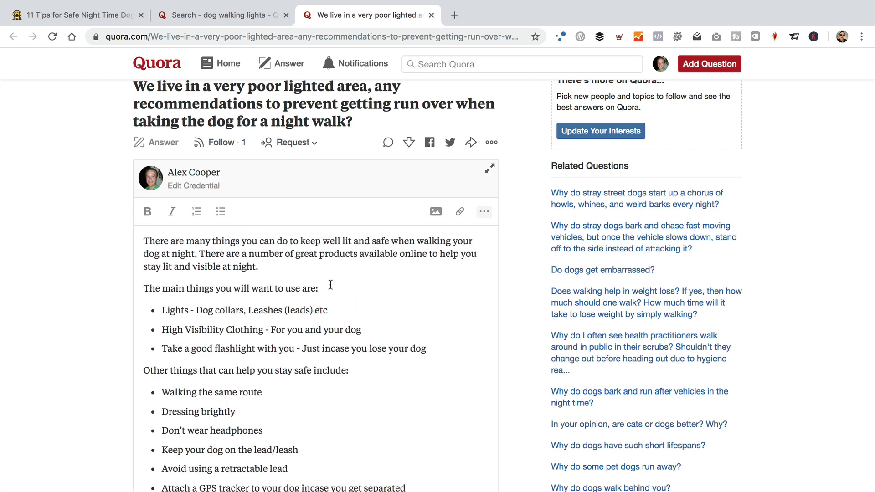
- Replace "at" before the infographic link with "here:" so the text reads "You can check it out over here:"
{"action": "scroll", "coordinate": [333, 283], "scroll_direction": "down", "scroll_amount": 4}
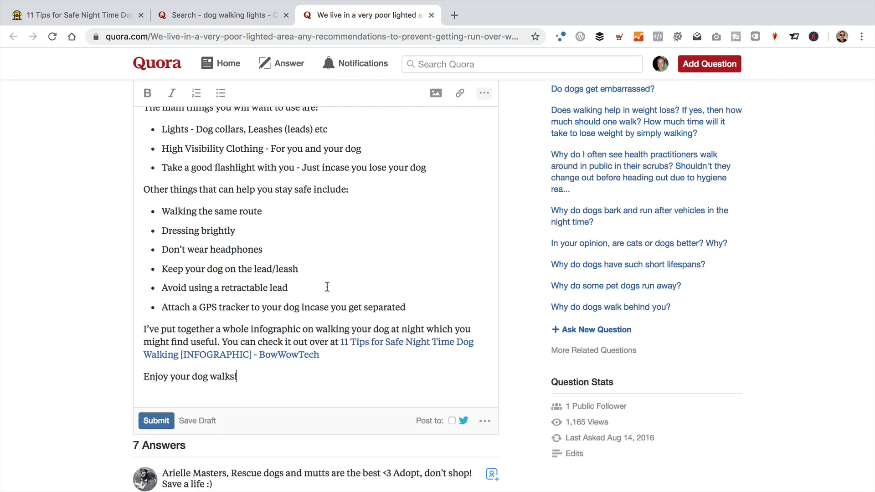
{"action": "left_click_drag", "start_coordinate": [338, 340], "coordinate": [331, 339]}
{"action": "type", "text": "here"}
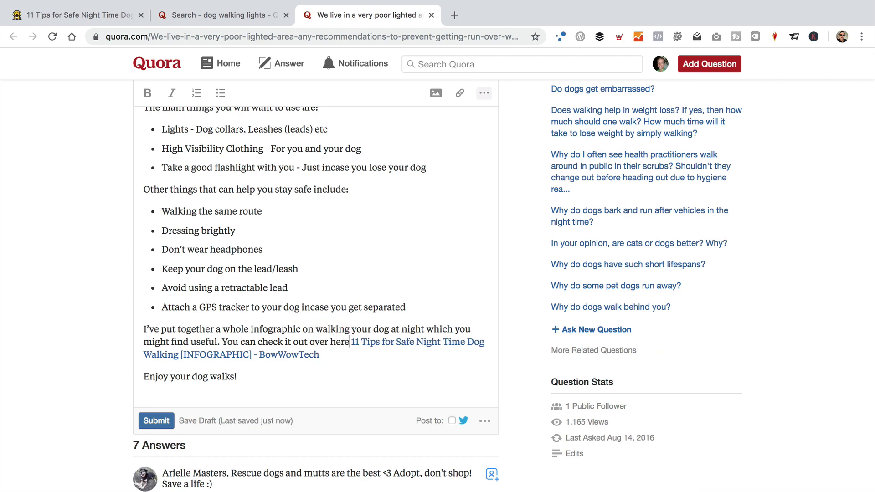
{"action": "type", "text": ":"}
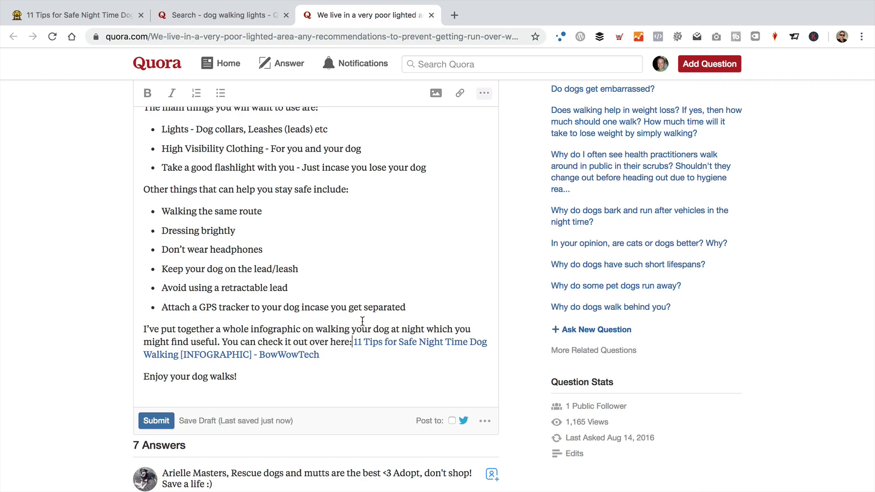
- Check the complete answer from start to end and submit it
{"action": "scroll", "coordinate": [361, 322], "scroll_direction": "up", "scroll_amount": 5}
{"action": "scroll", "coordinate": [381, 296], "scroll_direction": "down", "scroll_amount": 3}
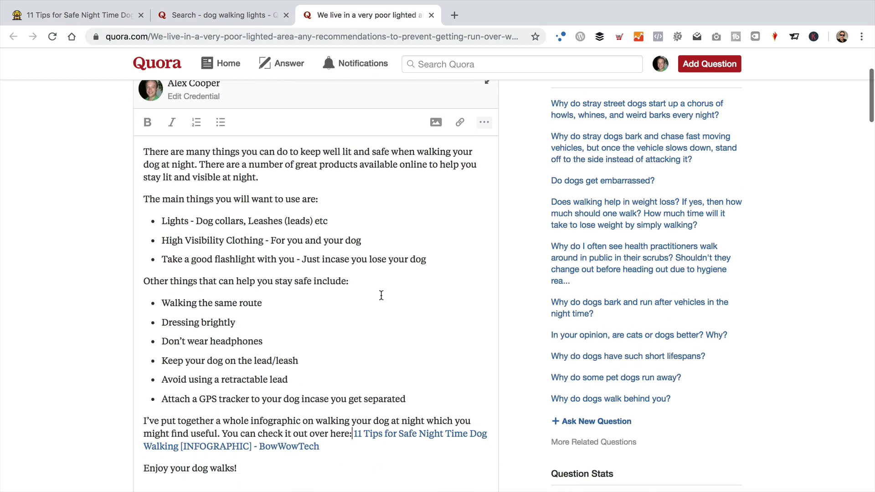
{"action": "scroll", "coordinate": [381, 296], "scroll_direction": "down", "scroll_amount": 4}
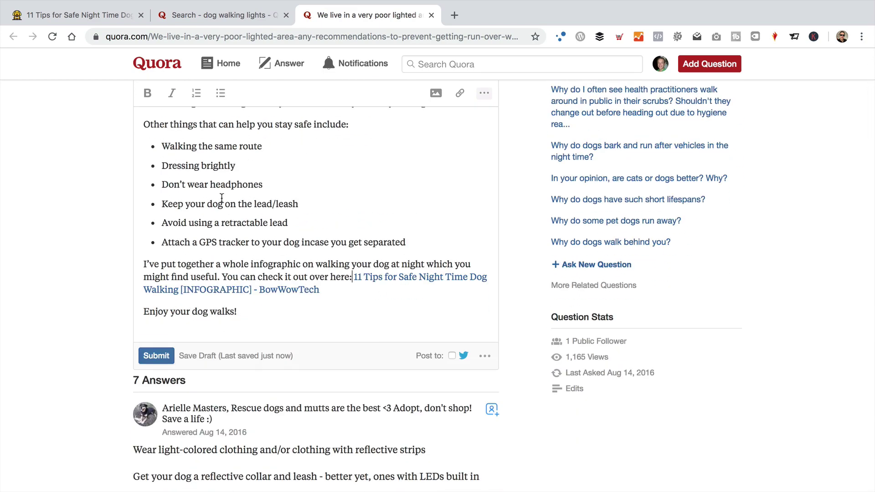
{"action": "scroll", "coordinate": [292, 196], "scroll_direction": "up", "scroll_amount": 5}
{"action": "scroll", "coordinate": [289, 257], "scroll_direction": "down", "scroll_amount": 4}
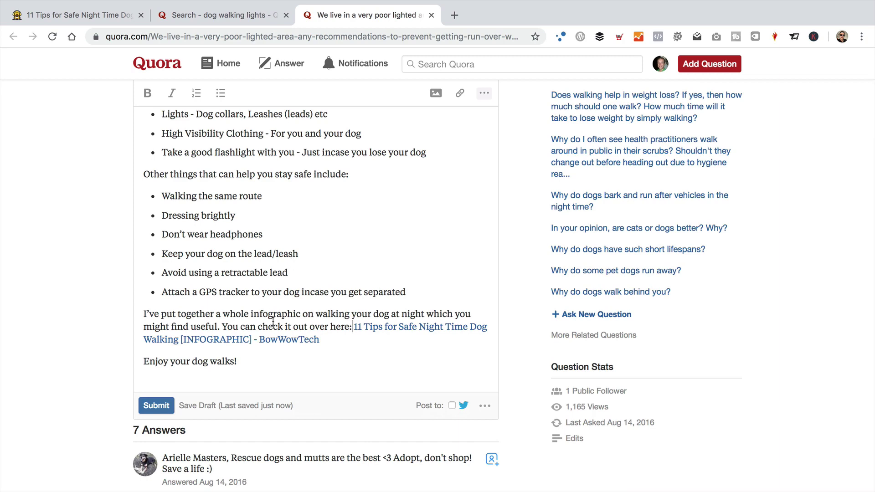
{"action": "left_click", "coordinate": [161, 408]}
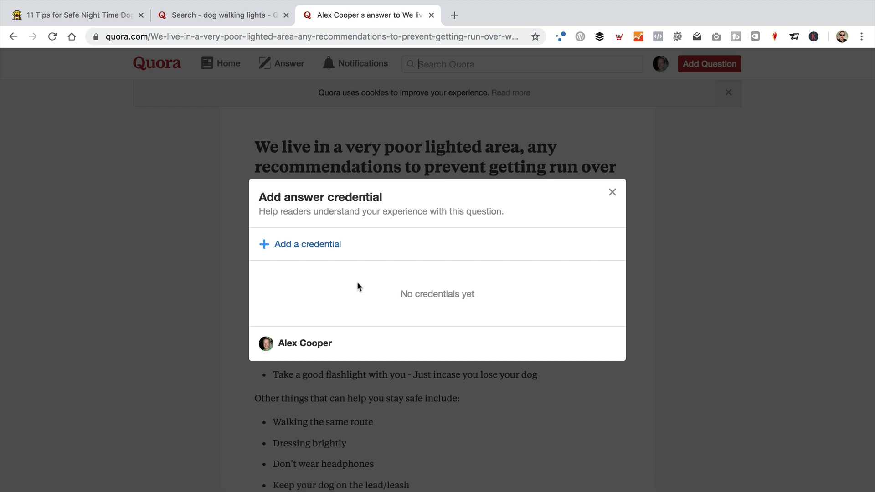
- Start a topic credential for the answer and select "Dog Walkers" as its topic
{"action": "left_click", "coordinate": [300, 244]}
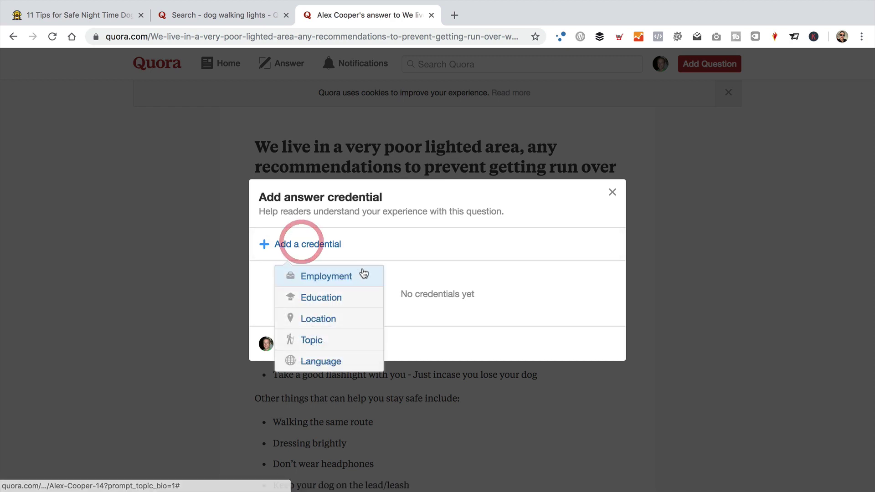
{"action": "left_click", "coordinate": [355, 343]}
{"action": "type", "text": "Dog"}
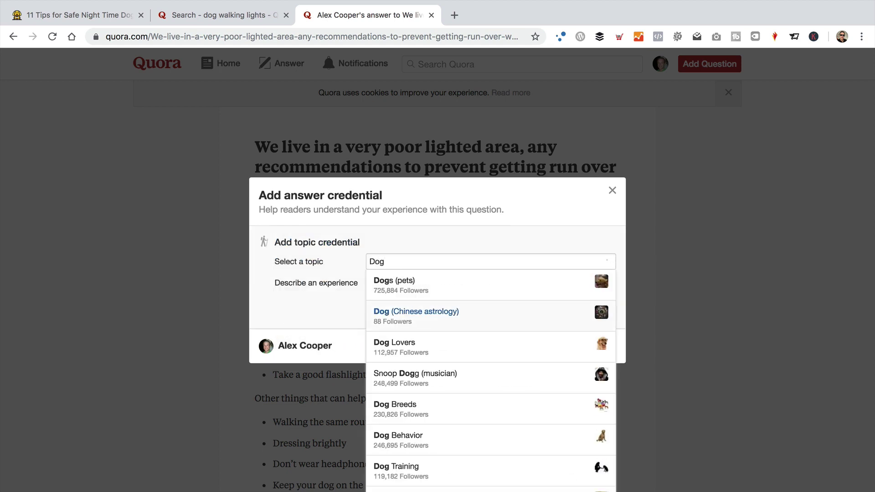
{"action": "type", "text": " wal"}
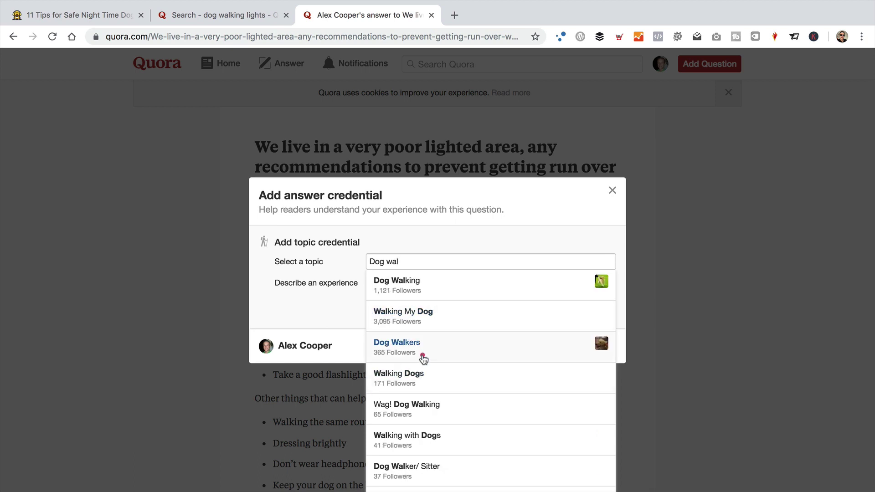
{"action": "left_click", "coordinate": [423, 358]}
- Describe the experience as "I've been walking dogs for over 10 years" and save the credential
{"action": "left_click", "coordinate": [436, 285]}
{"action": "key", "text": "super+a"}
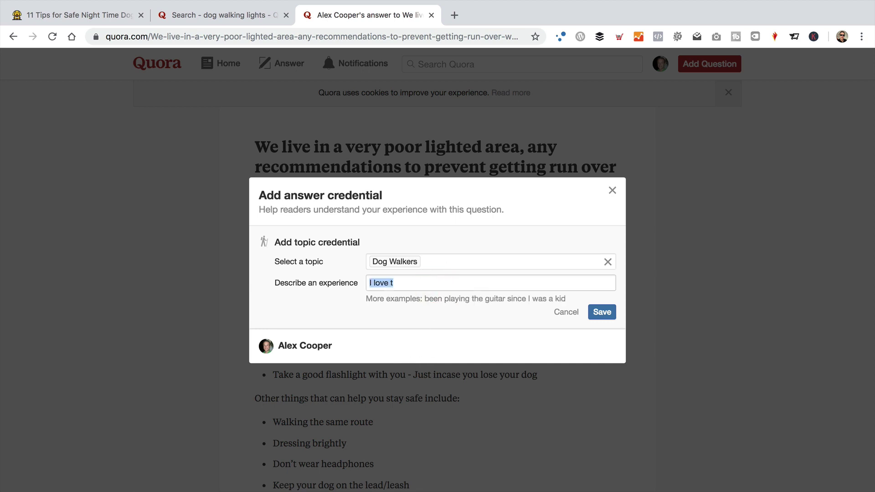
{"action": "type", "text": "I've been walking"}
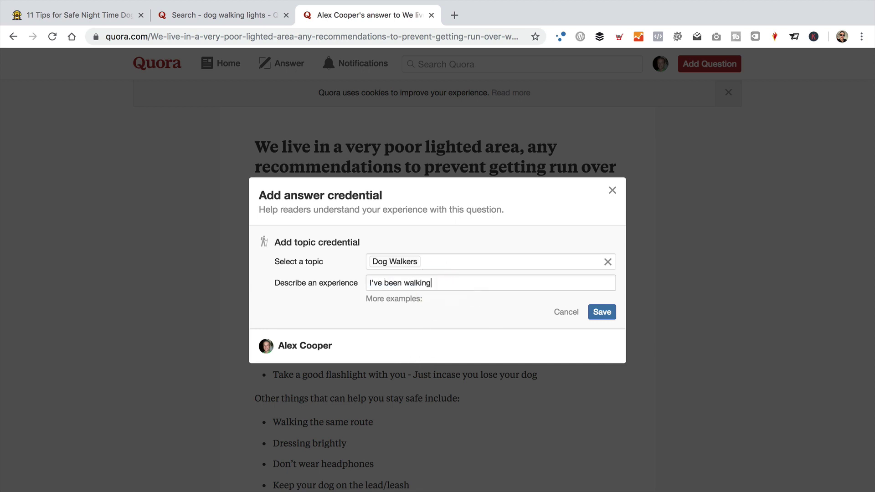
{"action": "type", "text": " dogs for over 10 years"}
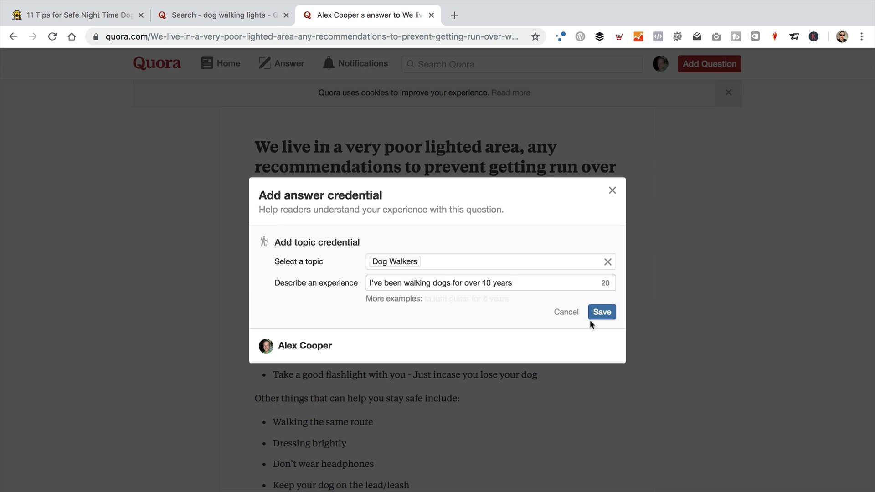
{"action": "left_click", "coordinate": [602, 313]}
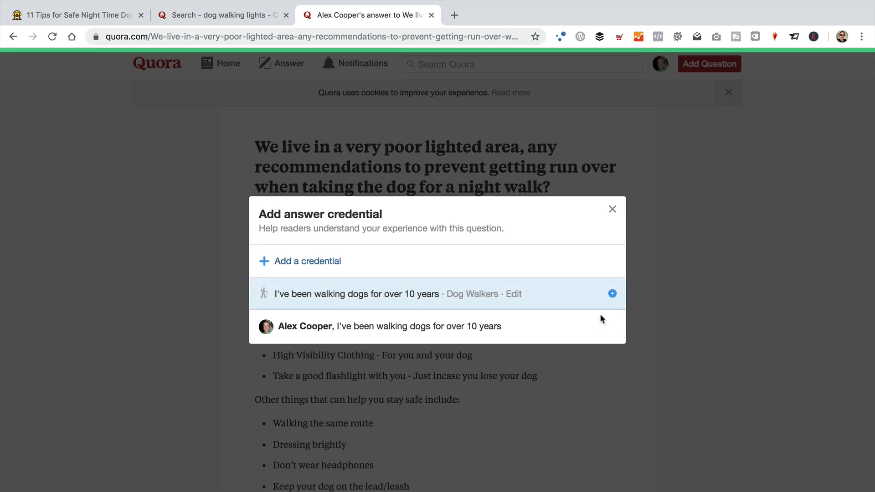
- Close the answer credential dialog and look over the published answer from start to end
{"action": "left_click", "coordinate": [614, 210]}
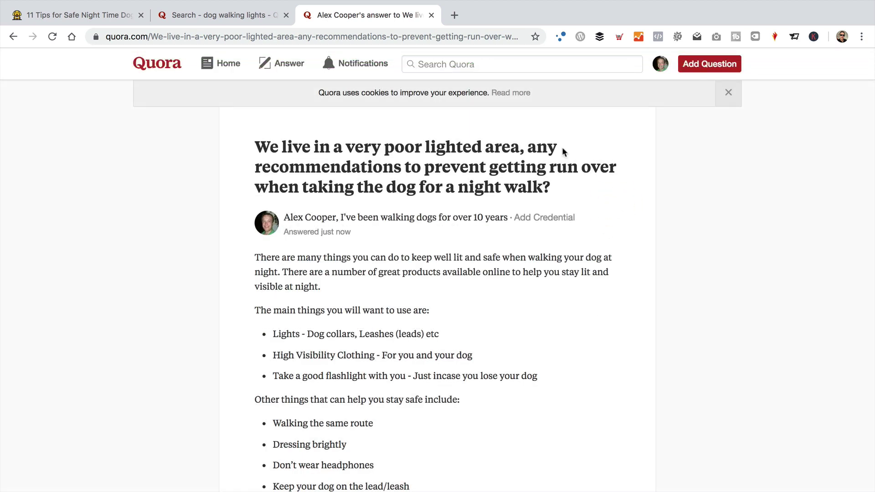
{"action": "scroll", "coordinate": [494, 230], "scroll_direction": "down", "scroll_amount": 1}
{"action": "scroll", "coordinate": [494, 230], "scroll_direction": "down", "scroll_amount": 8}
{"action": "scroll", "coordinate": [490, 278], "scroll_direction": "down", "scroll_amount": 3}
{"action": "scroll", "coordinate": [500, 269], "scroll_direction": "up", "scroll_amount": 11}
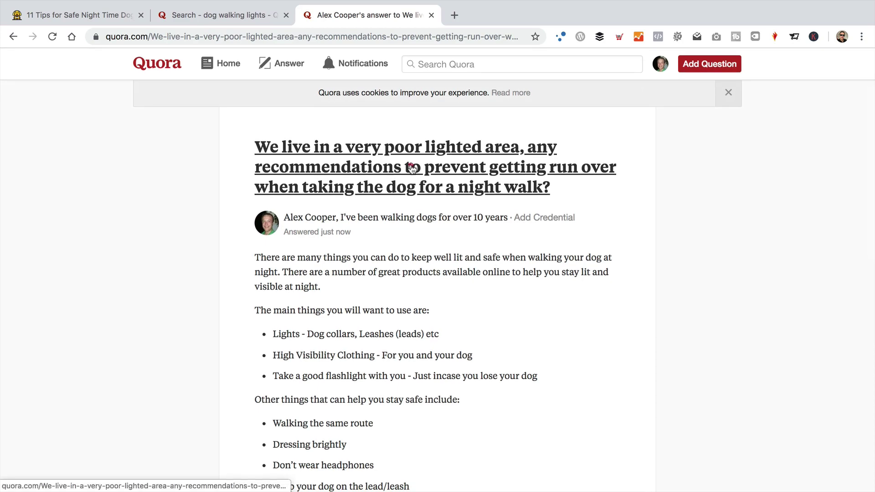
- View the posted answer on the question's full page and open its "11 Tips for Safe Night Time Dog Walking [INFOGRAPHIC]" link
{"action": "left_click", "coordinate": [412, 168]}
{"action": "scroll", "coordinate": [423, 257], "scroll_direction": "down", "scroll_amount": 4}
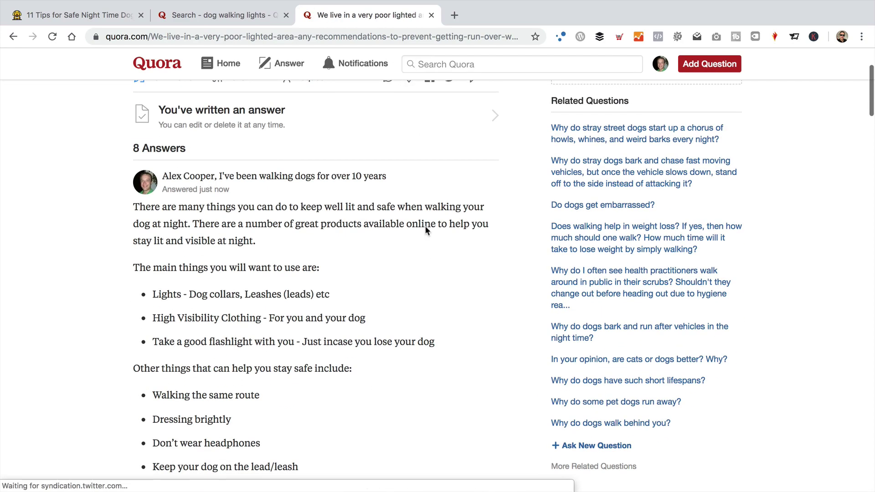
{"action": "scroll", "coordinate": [337, 241], "scroll_direction": "down", "scroll_amount": 5}
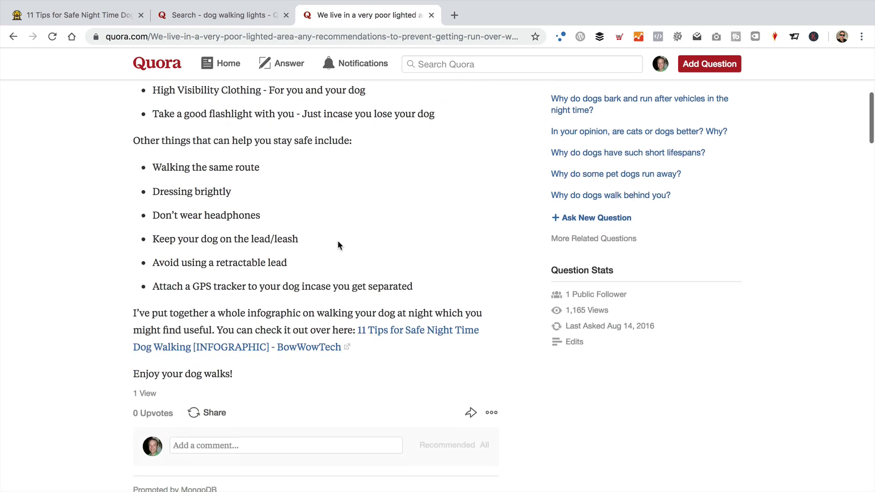
{"action": "scroll", "coordinate": [339, 243], "scroll_direction": "up", "scroll_amount": 8}
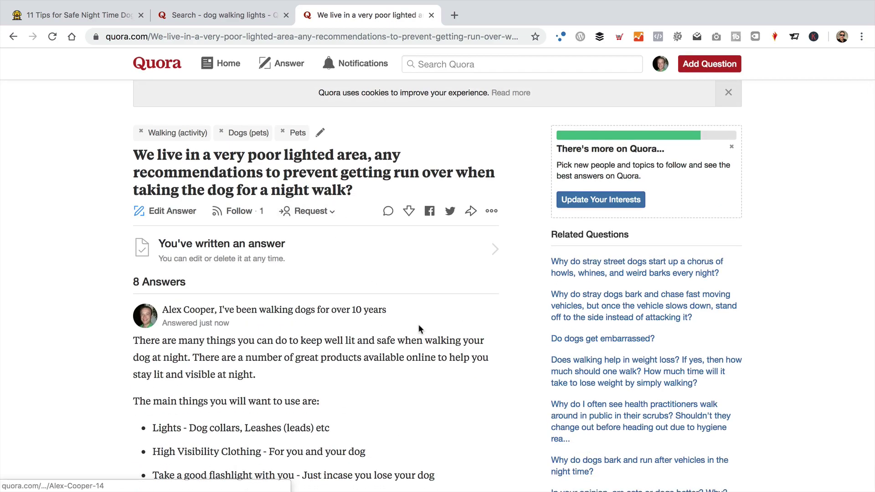
{"action": "scroll", "coordinate": [417, 327], "scroll_direction": "down", "scroll_amount": 7}
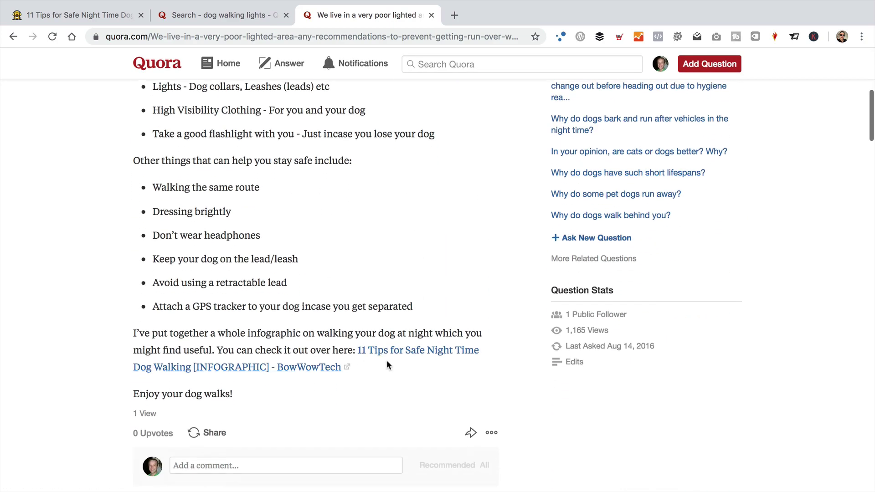
{"action": "left_click", "coordinate": [411, 347]}
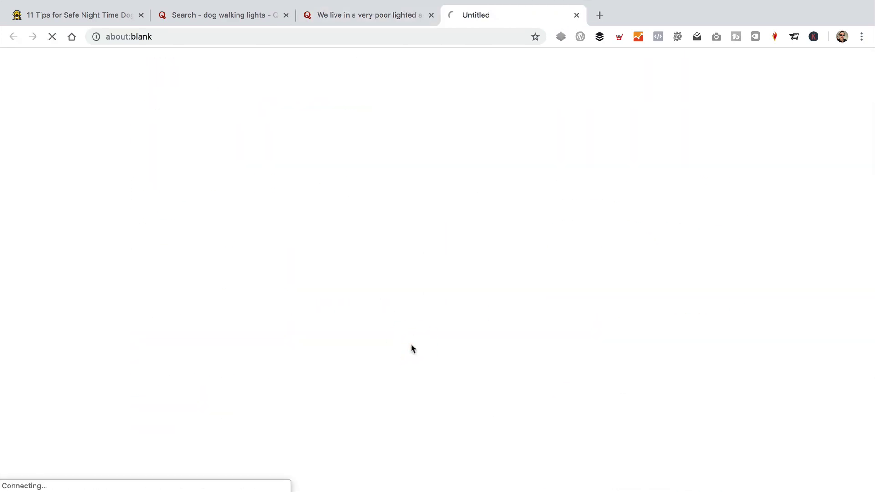